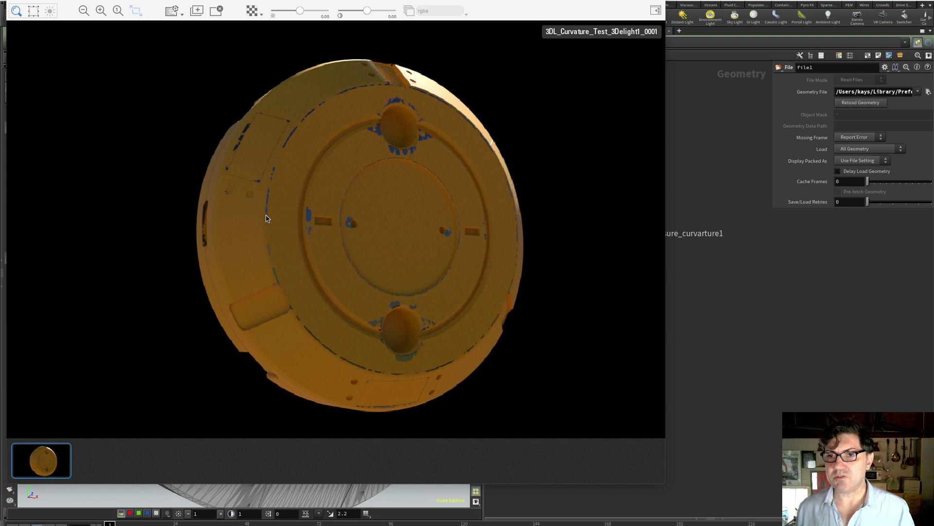
Dismiss the orange-painted 3Delight render to reveal the geo1 file-to-curvature-to-UV-flatten chain
{"action": "key", "text": "super+m"}
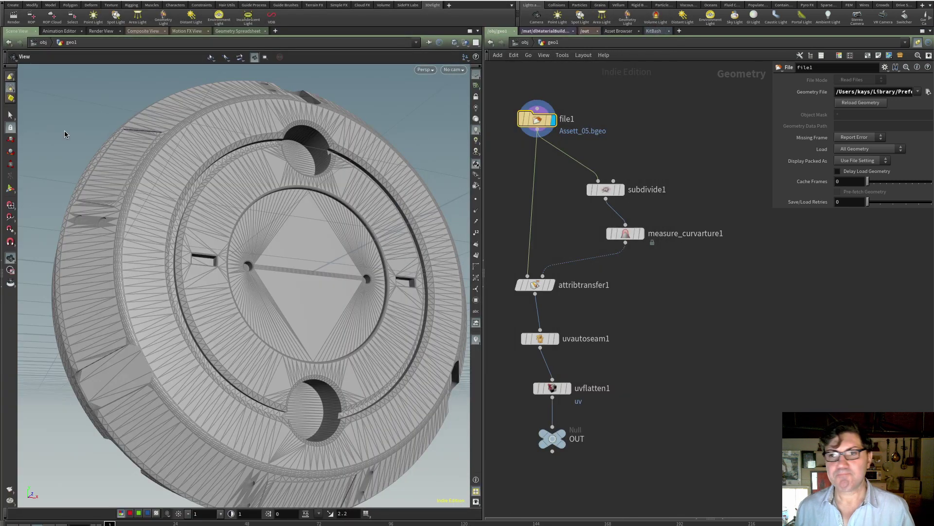
{"action": "left_click_drag", "start_coordinate": [290, 322], "coordinate": [273, 296]}
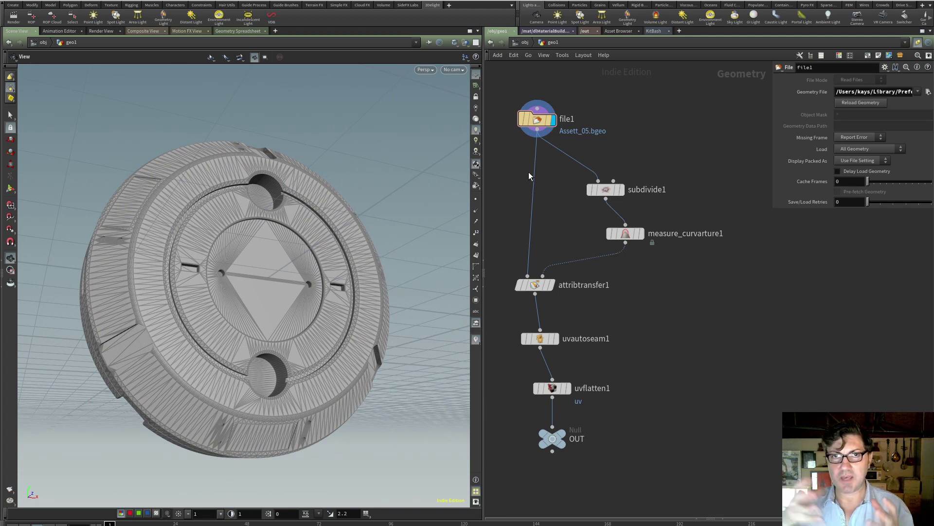
Display measure_curvature1 in the viewport and bring up its parameters
{"action": "mouse_move", "coordinate": [642, 238]}
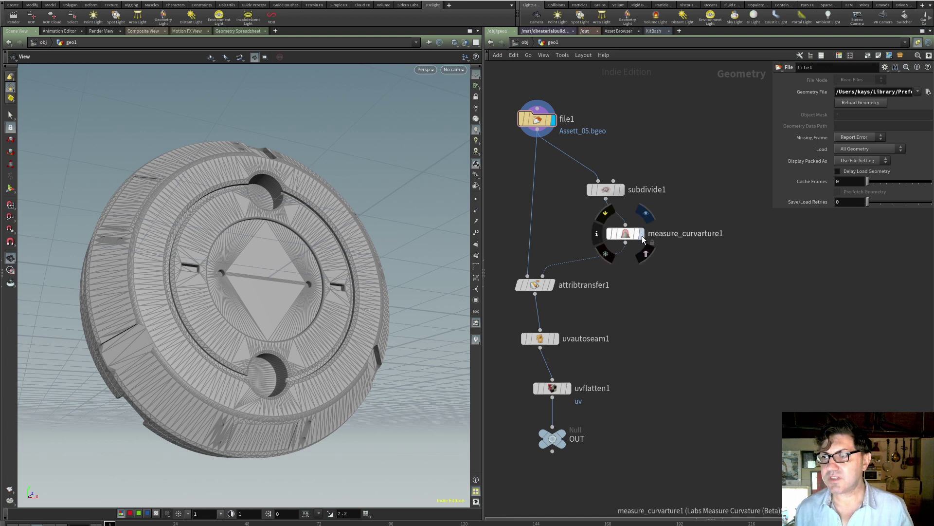
{"action": "key", "text": "r"}
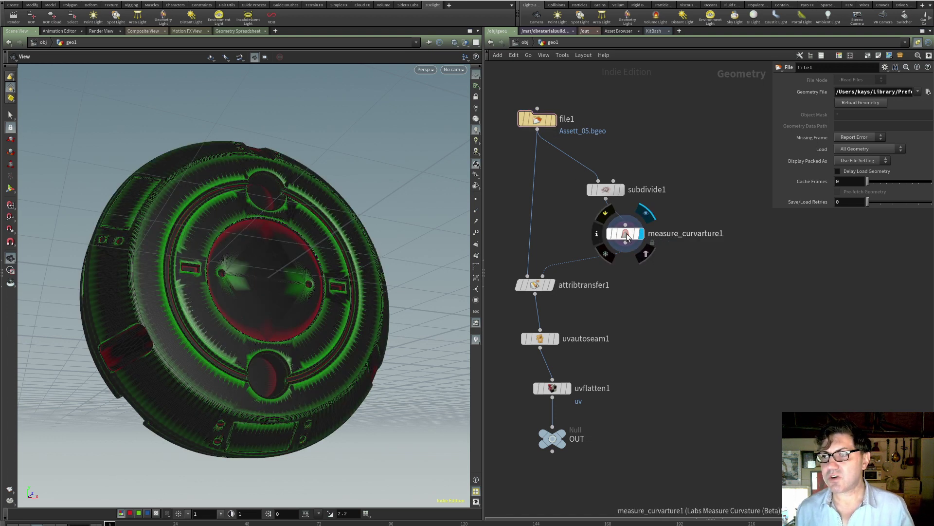
{"action": "left_click_drag", "start_coordinate": [627, 233], "coordinate": [623, 235]}
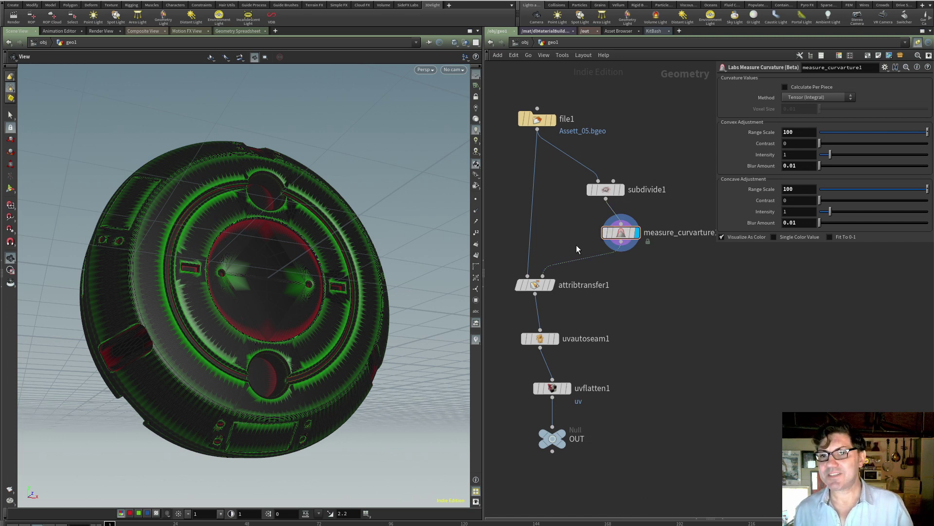
{"action": "left_click_drag", "start_coordinate": [621, 237], "coordinate": [616, 238]}
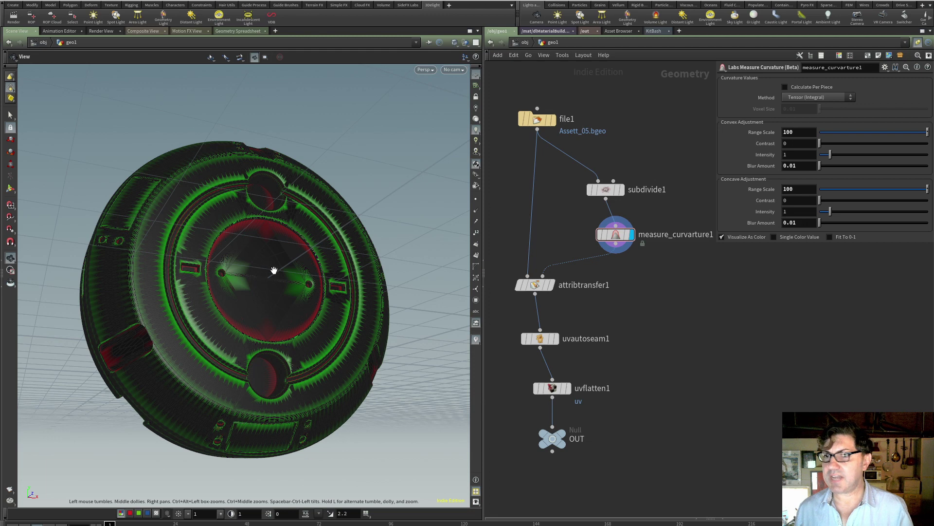
Orbit to inspect the curvature colouring, then return the display to file1
{"action": "left_click_drag", "start_coordinate": [271, 271], "coordinate": [266, 293]}
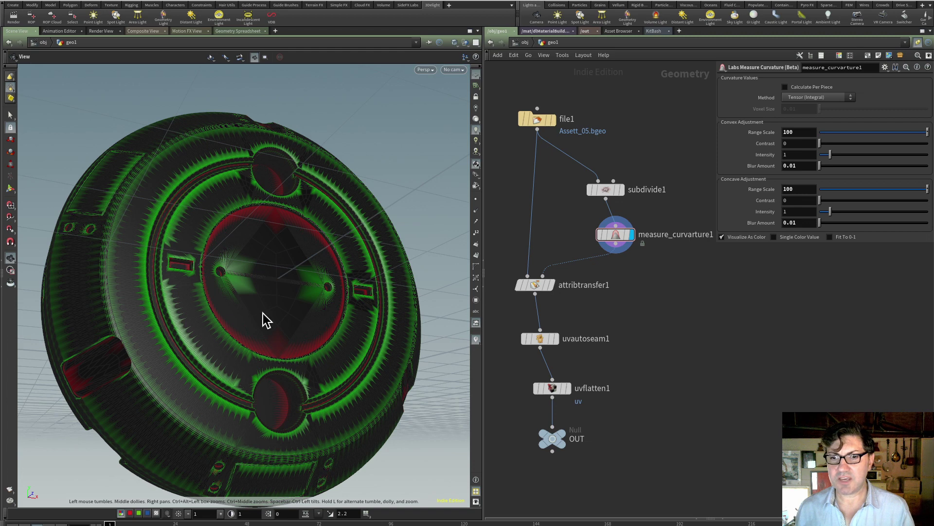
{"action": "mouse_move", "coordinate": [265, 319]}
{"action": "left_mouse_down"}
{"action": "mouse_move", "coordinate": [244, 326]}
{"action": "mouse_move", "coordinate": [245, 342]}
{"action": "mouse_move", "coordinate": [292, 305]}
{"action": "mouse_move", "coordinate": [261, 313]}
{"action": "left_mouse_up"}
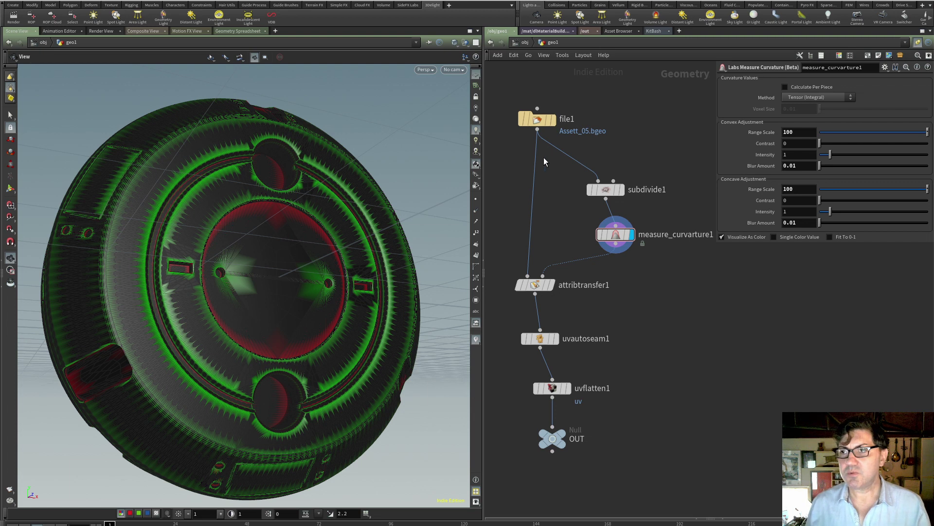
{"action": "left_click", "coordinate": [554, 120]}
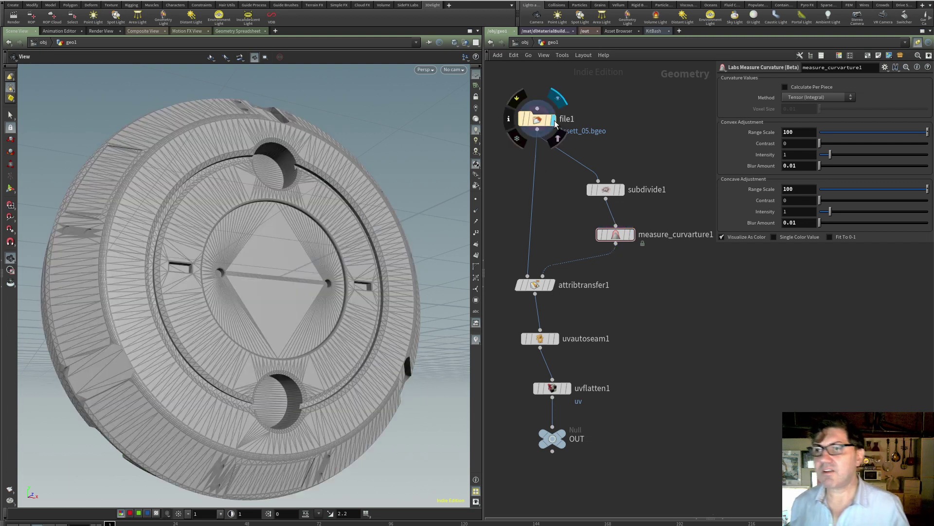
Show subdivide1 (Catmull-Clark, depth 2), then measure_curvature1's Cd, concavity and convexity attributes
{"action": "left_click", "coordinate": [623, 191]}
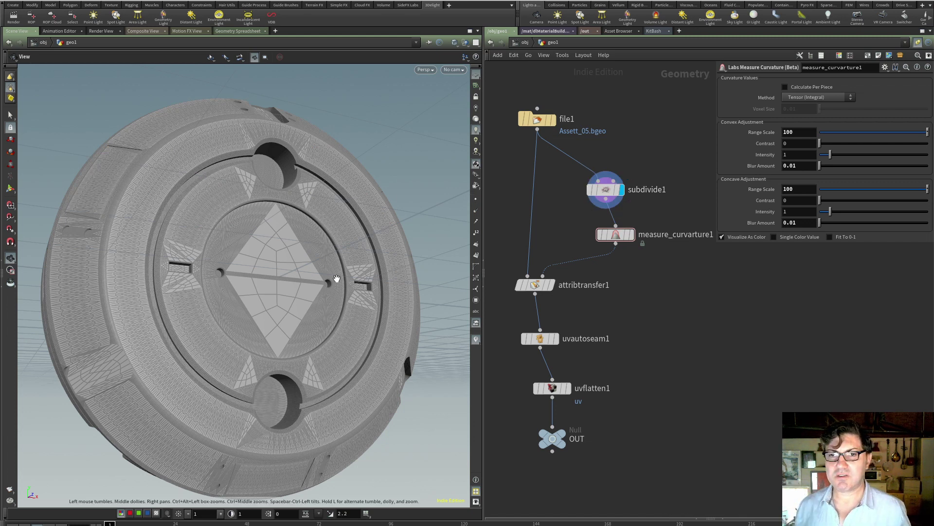
{"action": "left_click", "coordinate": [608, 190]}
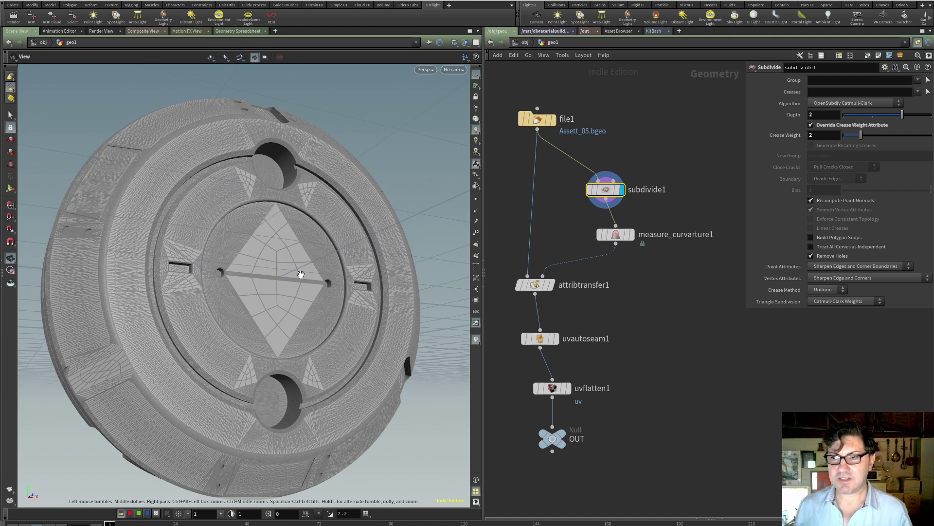
{"action": "left_click", "coordinate": [632, 234]}
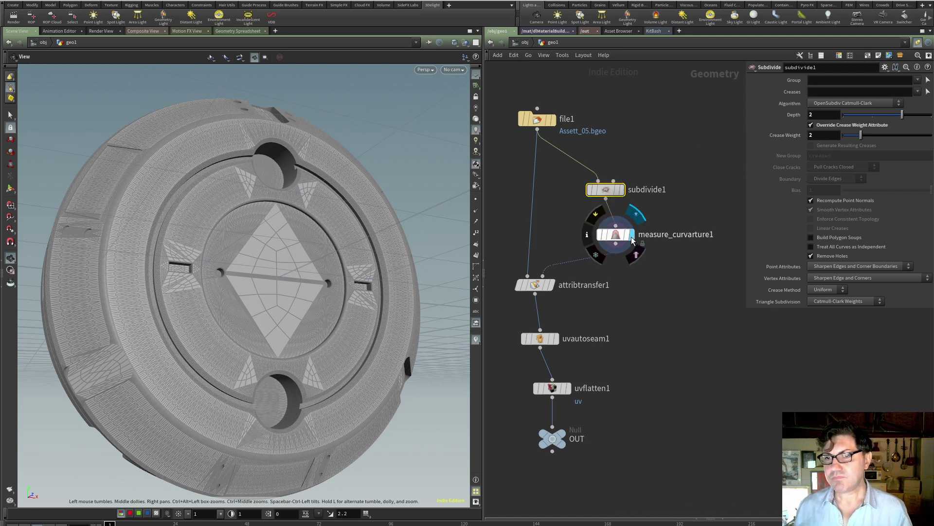
{"action": "mouse_move", "coordinate": [256, 289]}
{"action": "left_mouse_down"}
{"action": "mouse_move", "coordinate": [246, 302]}
{"action": "mouse_move", "coordinate": [261, 282]}
{"action": "mouse_move", "coordinate": [253, 284]}
{"action": "left_mouse_up"}
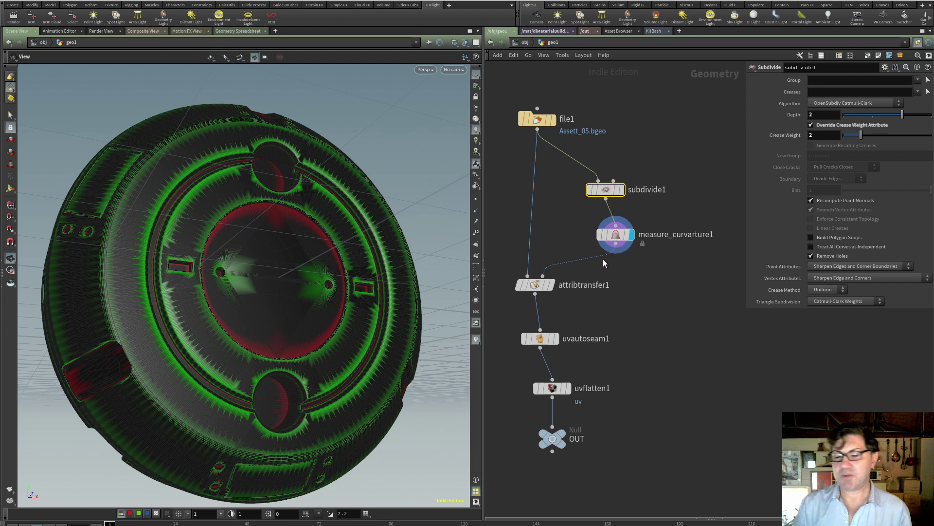
{"action": "middle_click", "coordinate": [614, 237]}
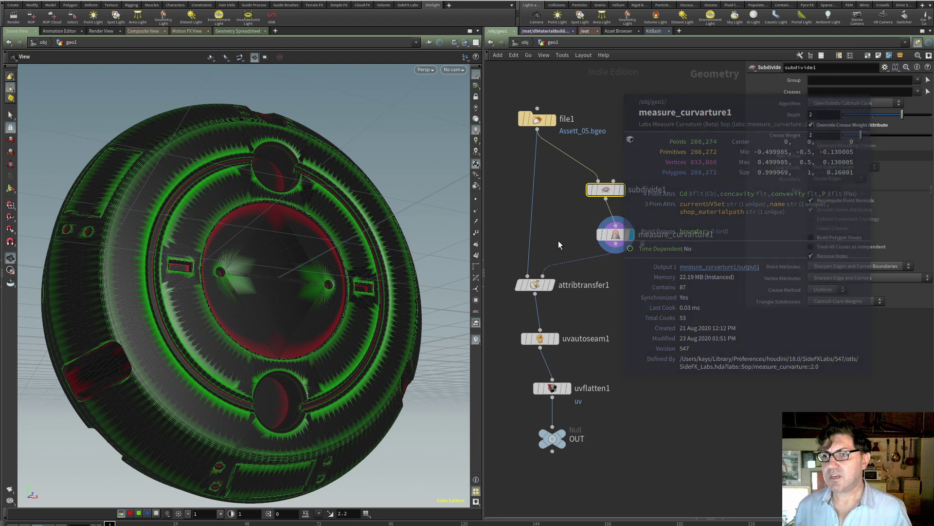
Display attribtransfer1 and review its transferred concavity and convexity attributes
{"action": "left_click", "coordinate": [553, 289]}
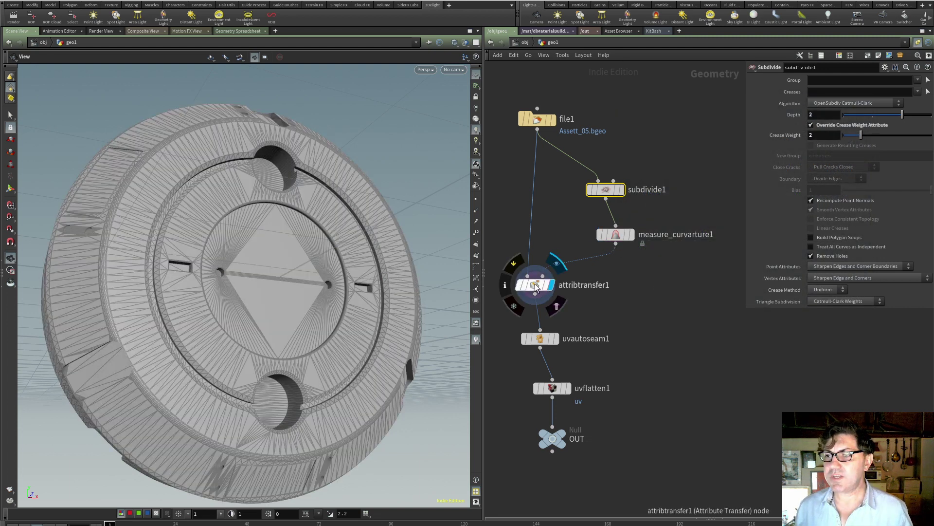
{"action": "left_click_drag", "start_coordinate": [535, 288], "coordinate": [544, 292]}
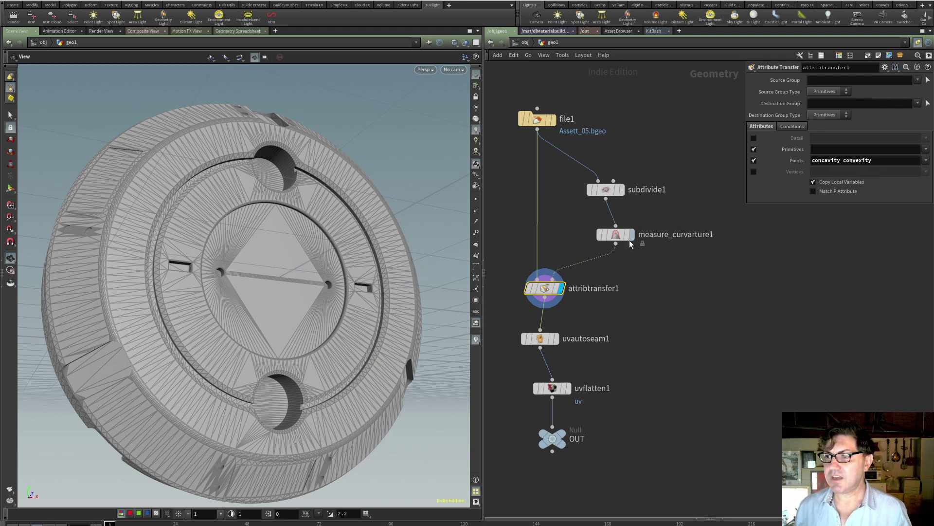
{"action": "mouse_move", "coordinate": [616, 238]}
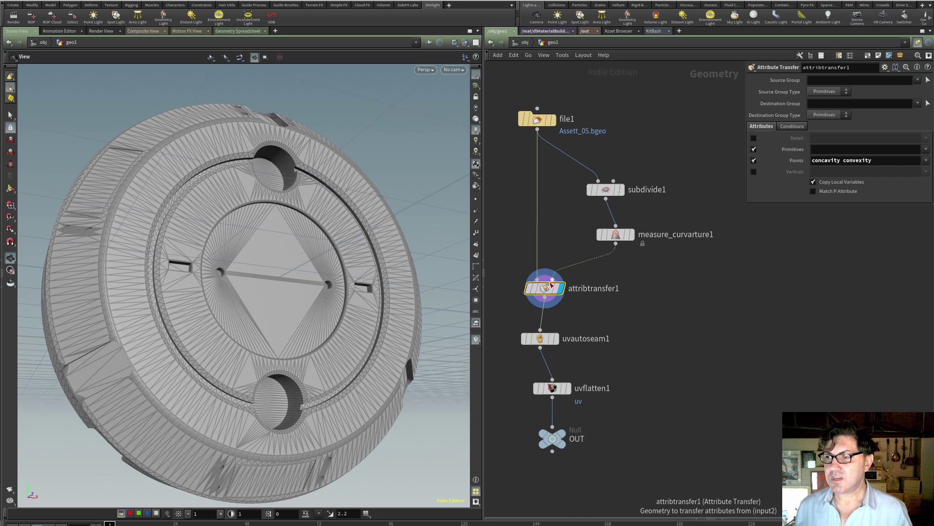
{"action": "mouse_move", "coordinate": [551, 288]}
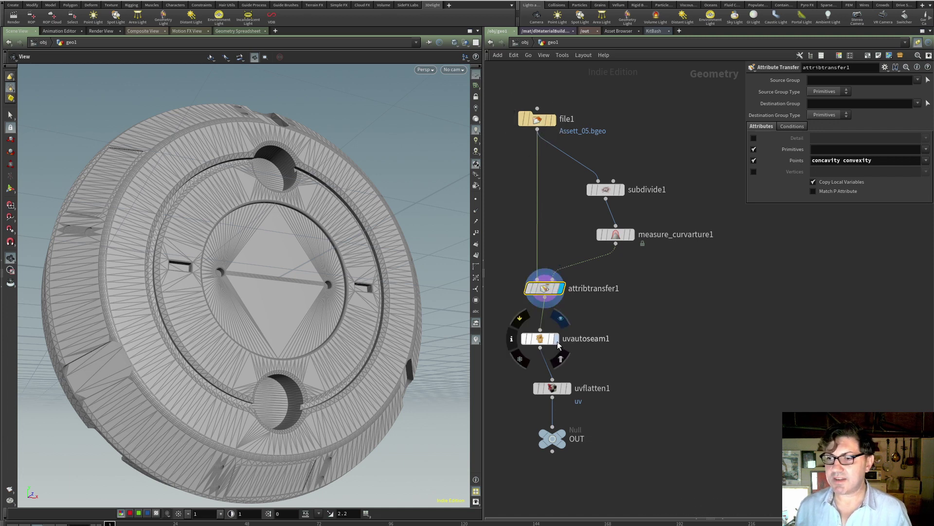
Step the display through uvflatten1 to OUT, tidying nodes, then show measure_curvature1's settings
{"action": "left_click_drag", "start_coordinate": [548, 342], "coordinate": [545, 339]}
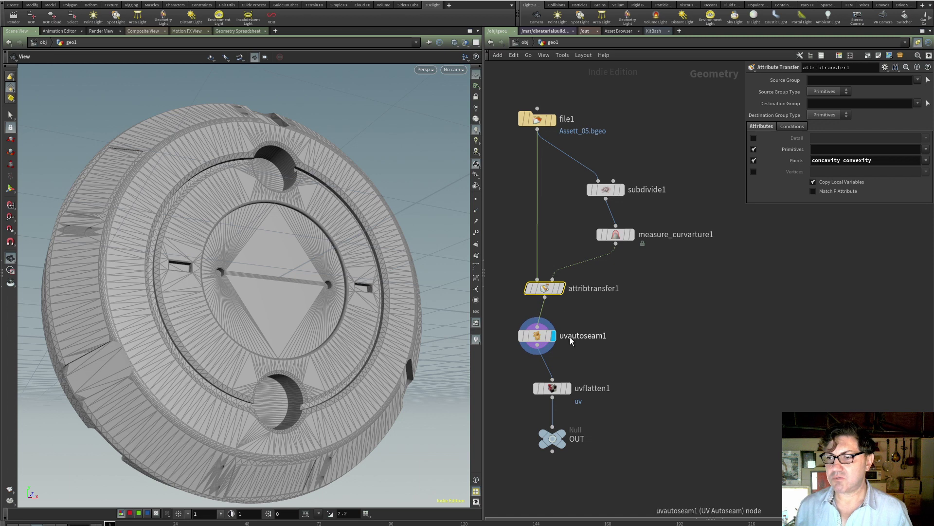
{"action": "mouse_move", "coordinate": [573, 370]}
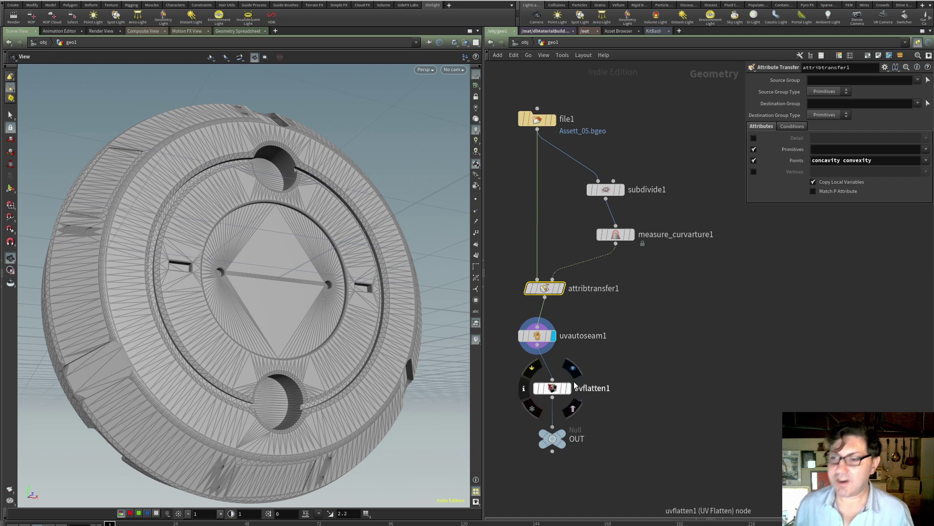
{"action": "left_click", "coordinate": [563, 392]}
{"action": "left_click_drag", "start_coordinate": [562, 394], "coordinate": [554, 387]}
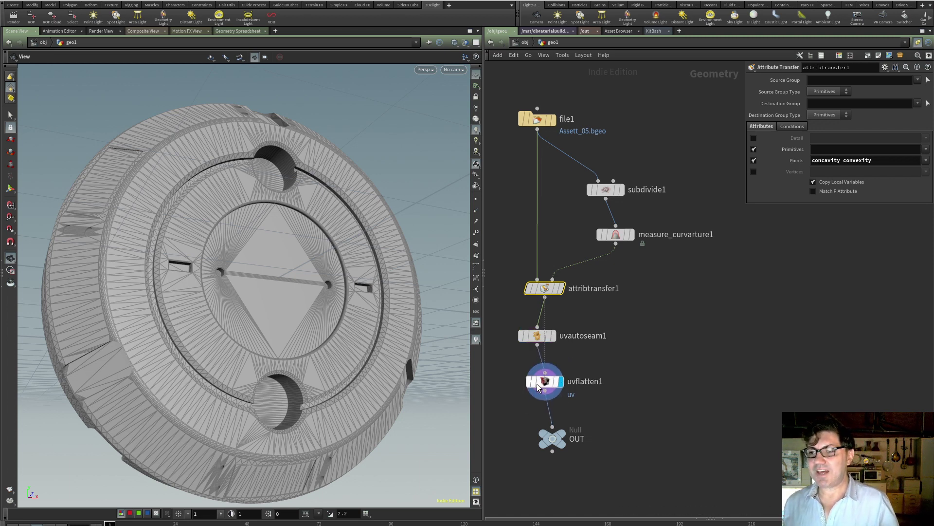
{"action": "mouse_move", "coordinate": [562, 442]}
{"action": "left_click", "coordinate": [573, 457]}
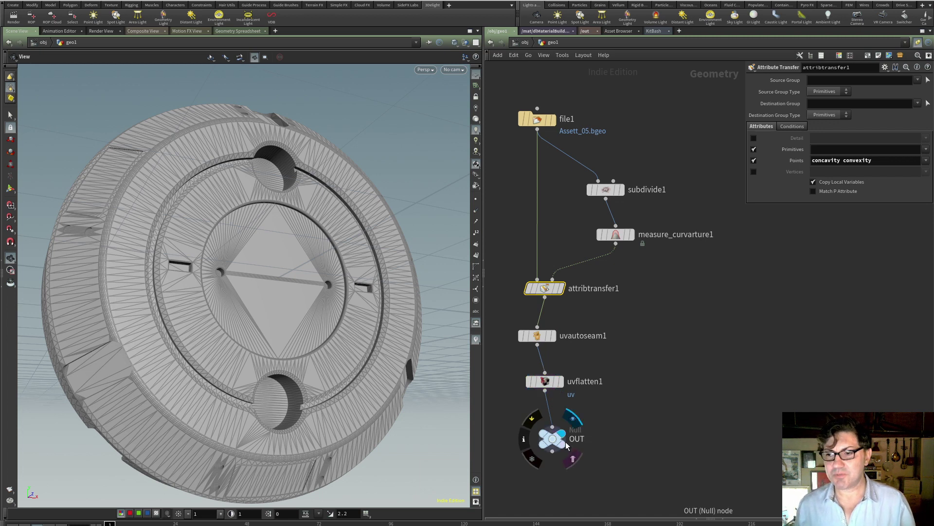
{"action": "left_click_drag", "start_coordinate": [555, 441], "coordinate": [548, 434]}
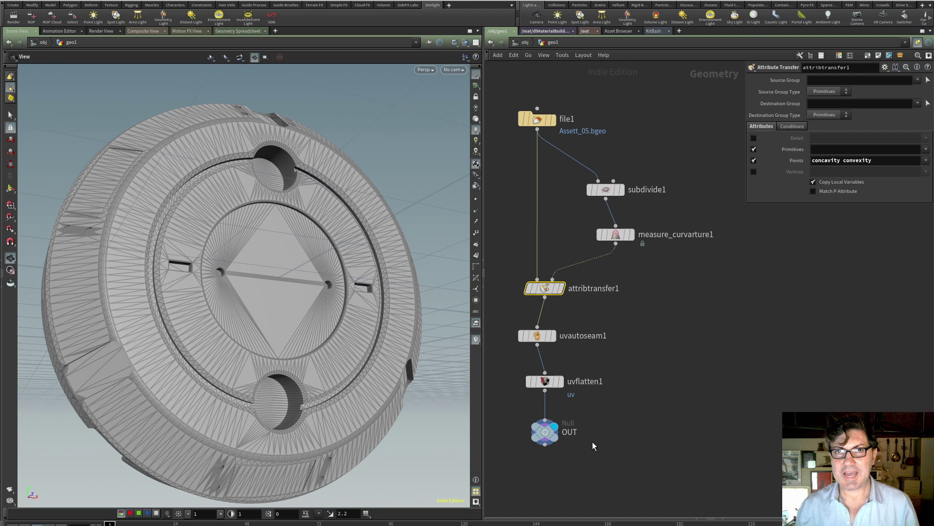
{"action": "left_click", "coordinate": [615, 234]}
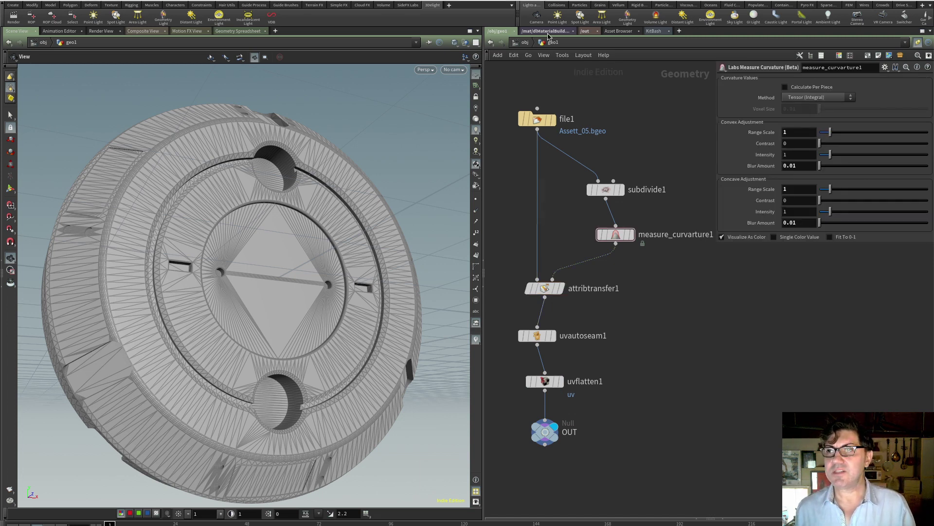
Widen the network pane and frame dlAttributeRead1 and solidFractal1 in dlMaterialBuilder1
{"action": "left_click", "coordinate": [547, 32]}
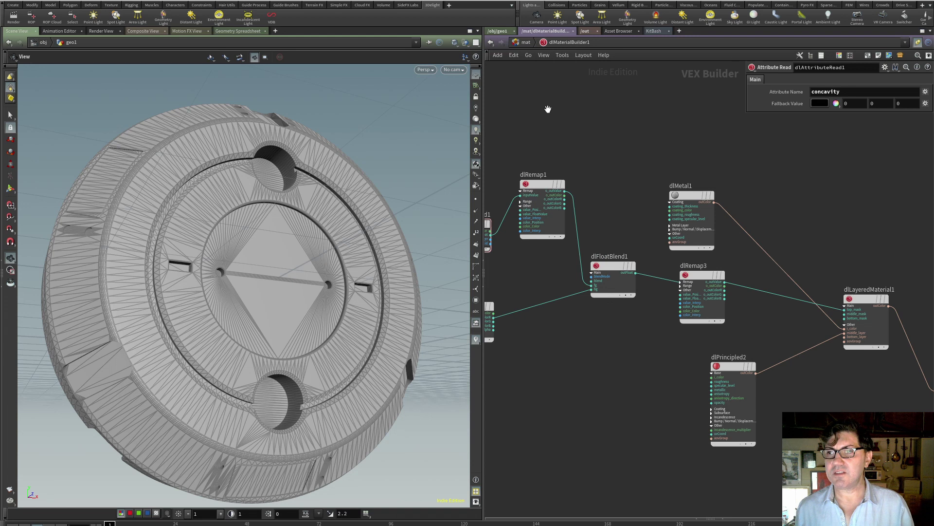
{"action": "middle_click_drag", "start_coordinate": [548, 109], "coordinate": [588, 122]}
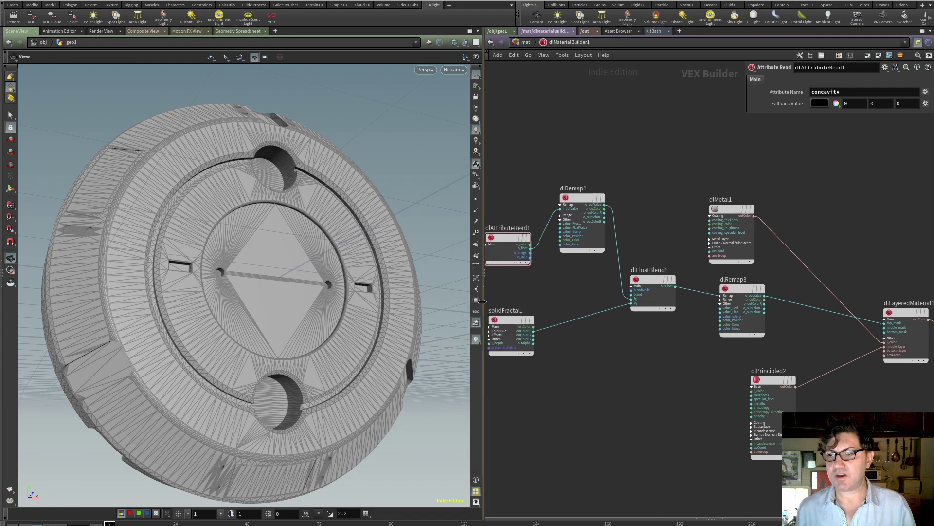
{"action": "left_click_drag", "start_coordinate": [482, 301], "coordinate": [365, 305]}
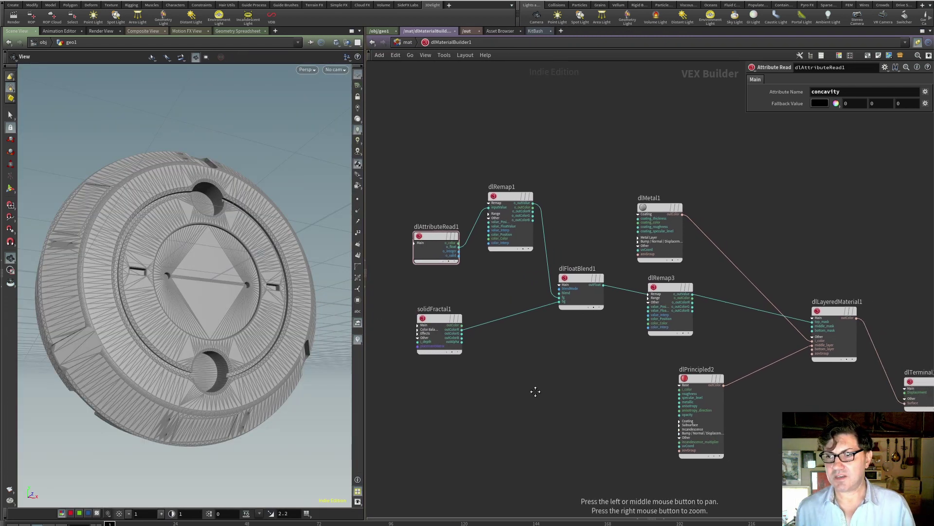
{"action": "middle_click_drag", "start_coordinate": [536, 391], "coordinate": [505, 375]}
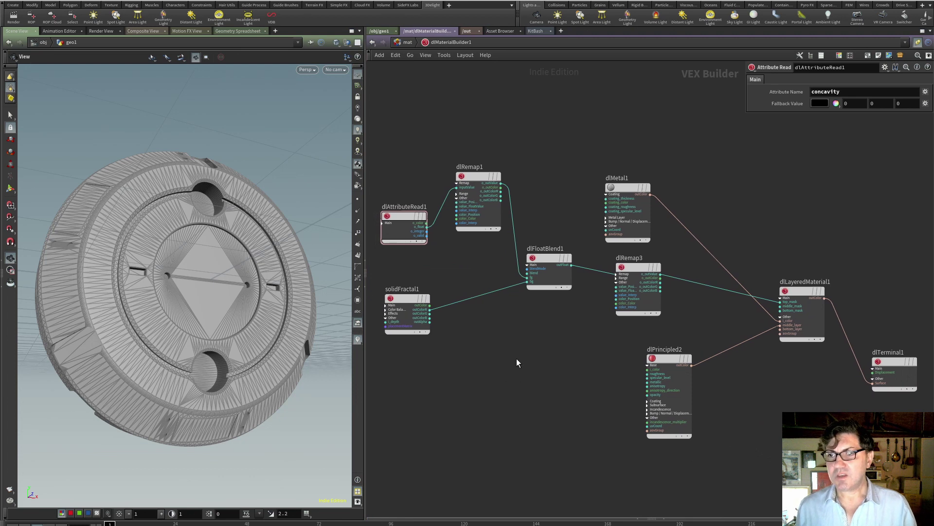
{"action": "left_click", "coordinate": [404, 216]}
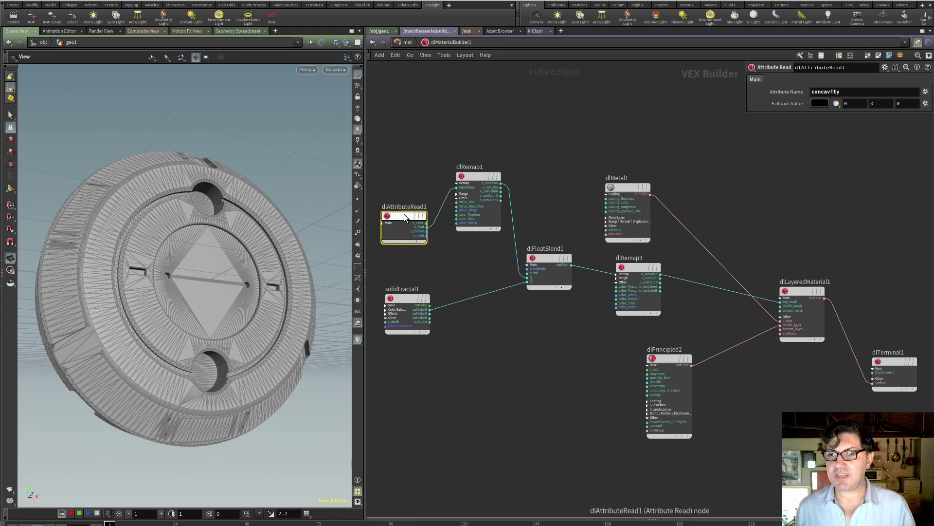
{"action": "mouse_move", "coordinate": [404, 216]}
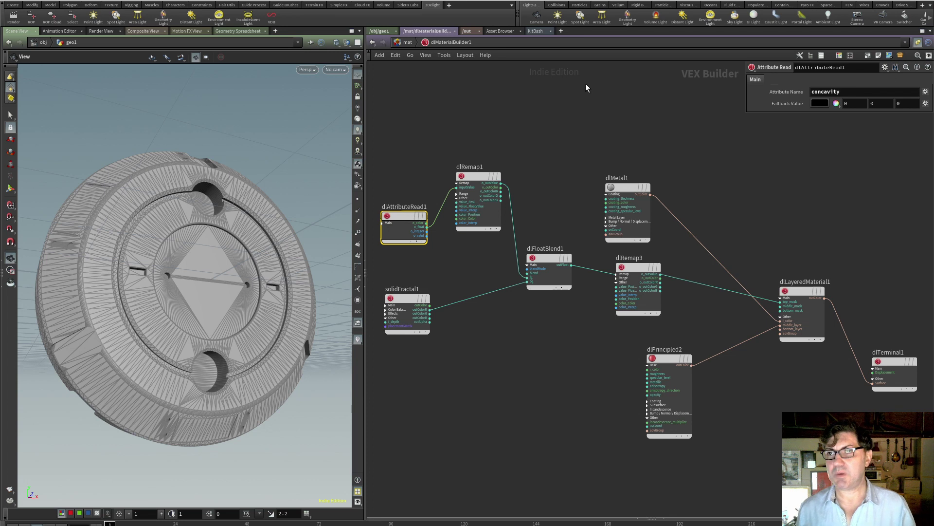
Check measure_curvarture1's attributes in geo1, then return to dlMaterialBuilder1
{"action": "left_click", "coordinate": [384, 43]}
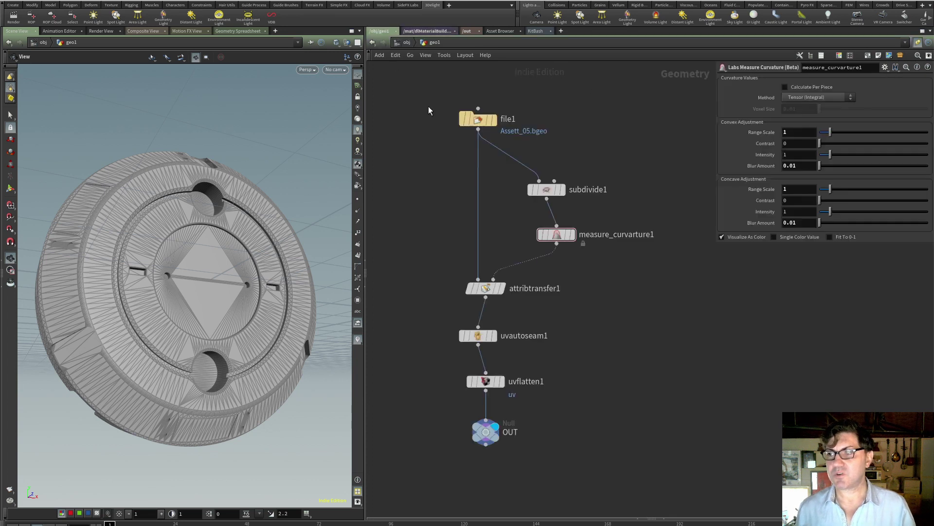
{"action": "middle_click", "coordinate": [561, 237]}
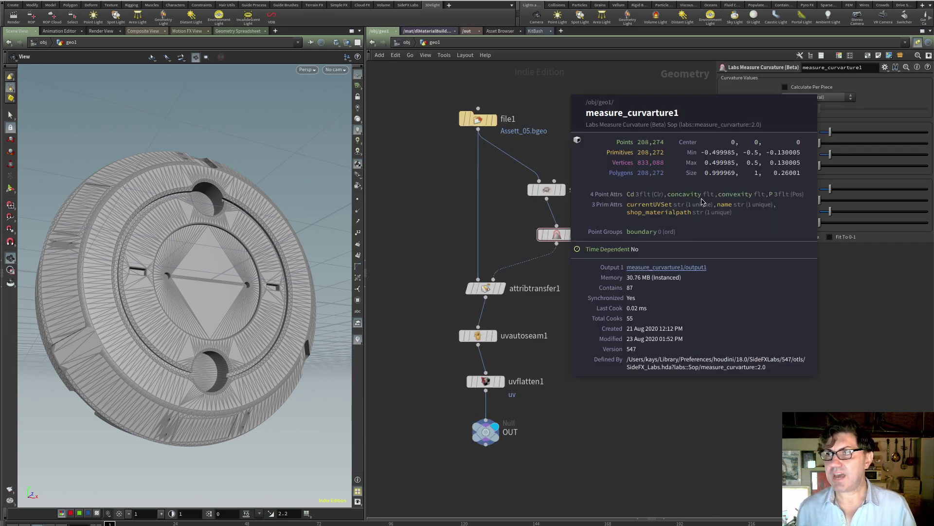
{"action": "left_click", "coordinate": [424, 31]}
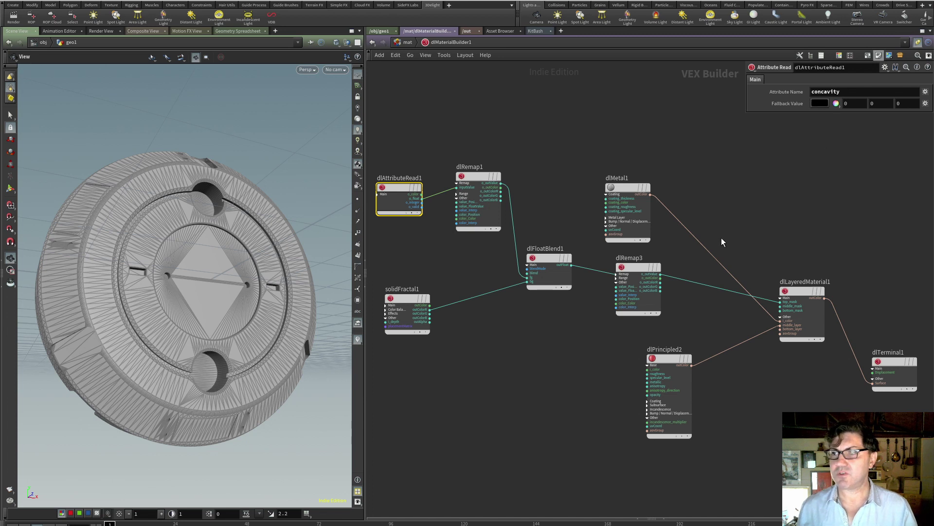
Wire dlRemap1 into dlPrincipled2's i_color and dlPrincipled2's outColor into dlTerminal1 Surface
{"action": "left_click", "coordinate": [479, 178]}
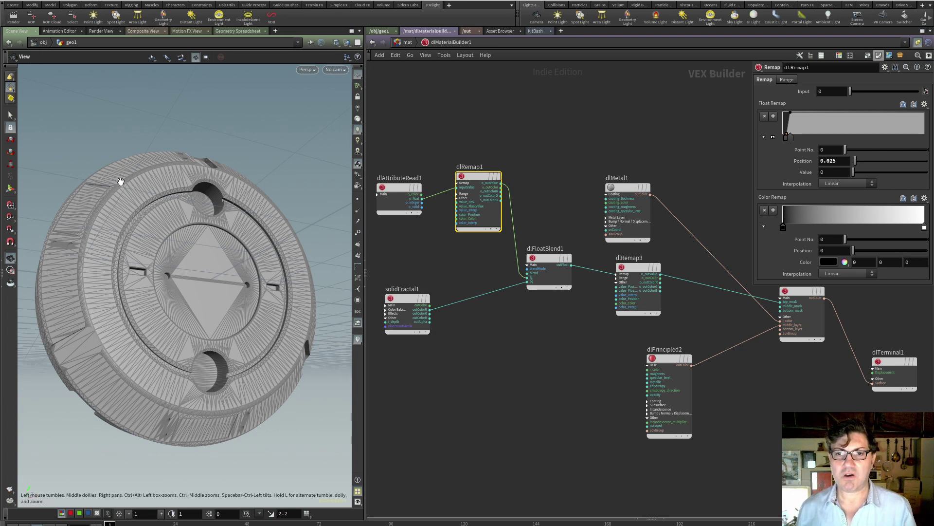
{"action": "left_click", "coordinate": [480, 342]}
{"action": "middle_click_drag", "start_coordinate": [536, 358], "coordinate": [533, 380]}
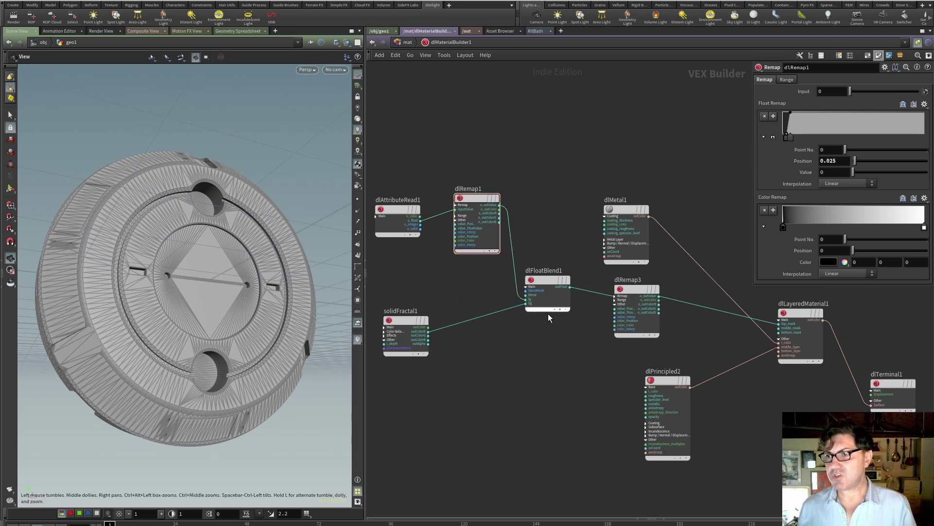
{"action": "left_click", "coordinate": [501, 207]}
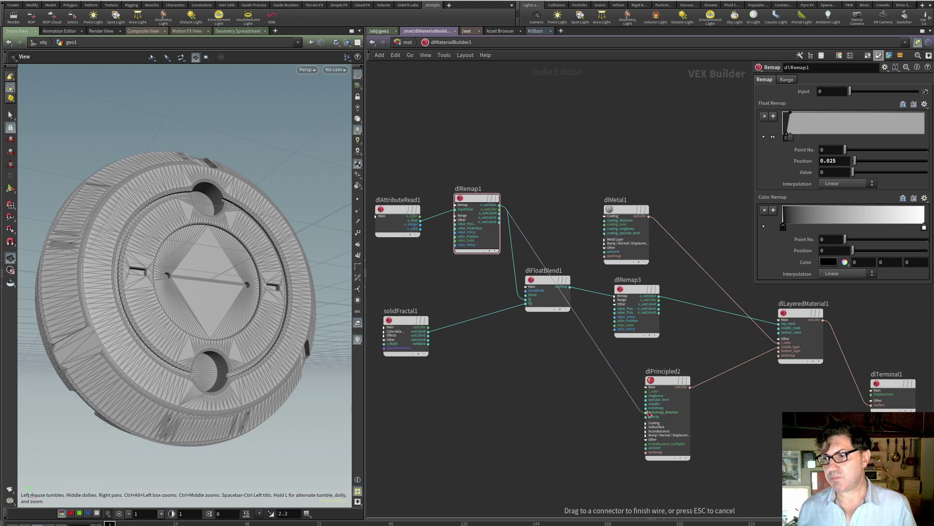
{"action": "left_click", "coordinate": [691, 387]}
{"action": "left_click", "coordinate": [870, 405]}
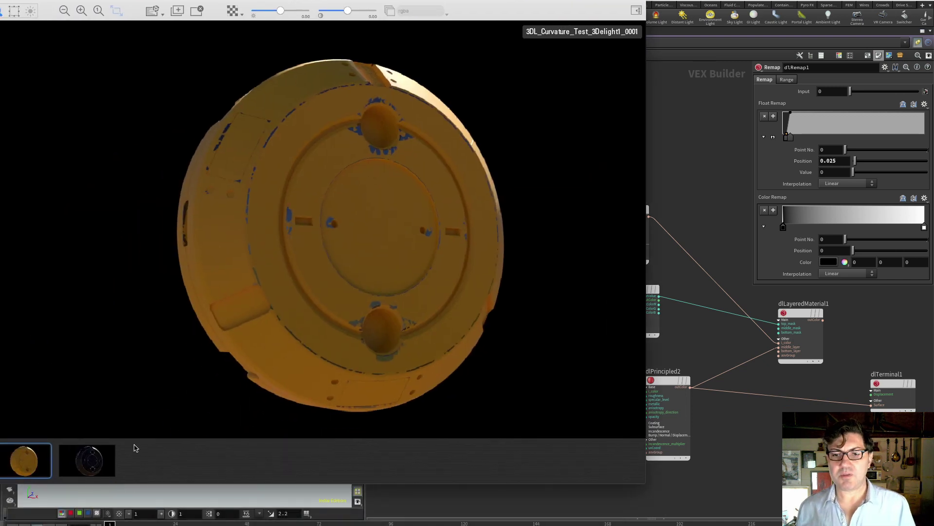
View the second render thumbnail, the dark disc with only edges lit
{"action": "left_click", "coordinate": [97, 458]}
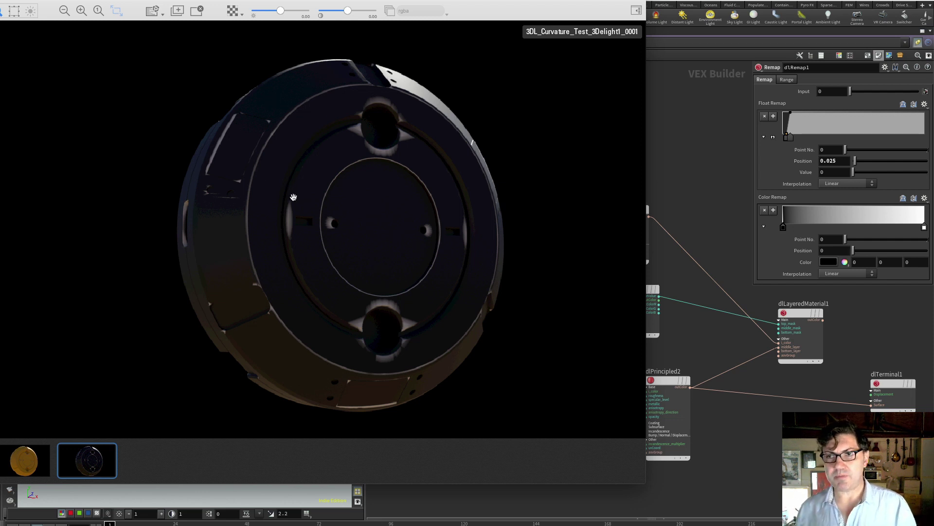
Hide the render display and wire solidFractal1 into dlPrincipled2's colour
{"action": "left_click_drag", "start_coordinate": [503, 6], "coordinate": [498, 10]}
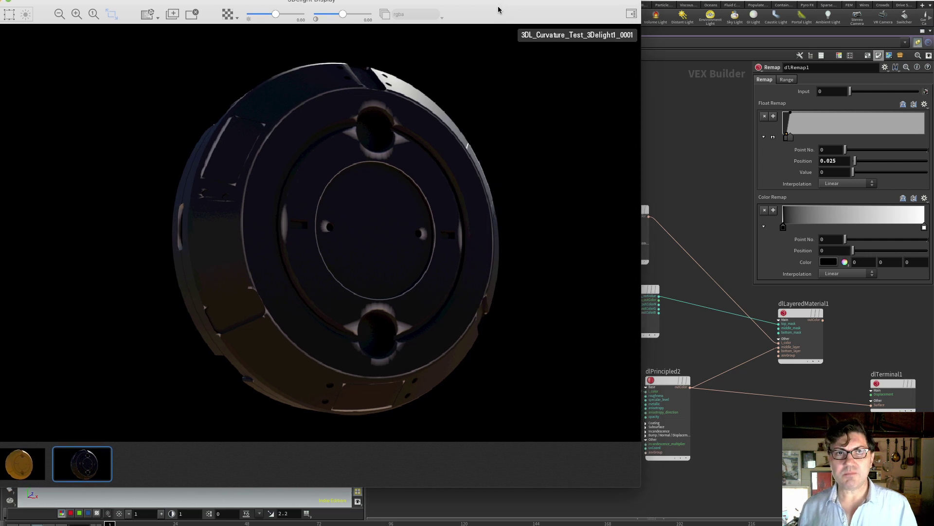
{"action": "double_click", "coordinate": [498, 10]}
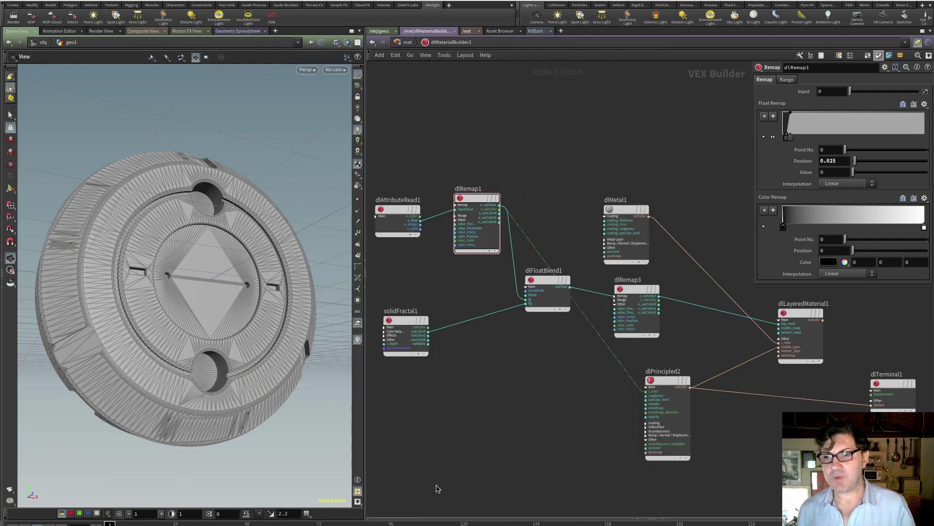
{"action": "left_click", "coordinate": [404, 319]}
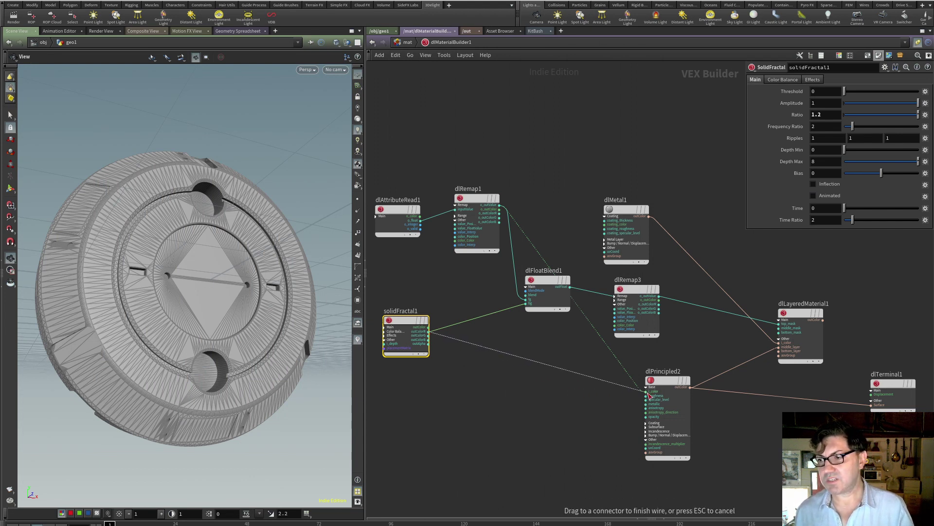
Compare the speckled fractal render with the dark and orange renders, then hide the display
{"action": "left_click", "coordinate": [13, 17]}
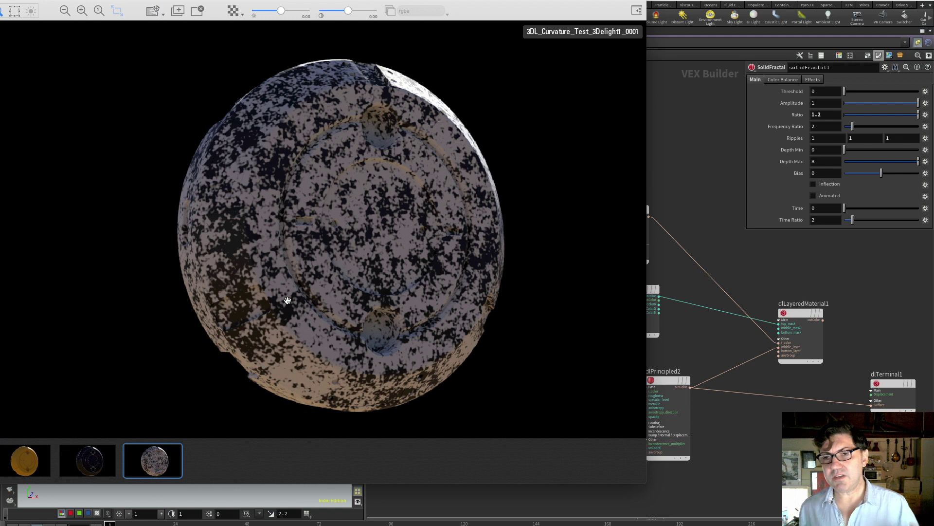
{"action": "left_click", "coordinate": [96, 465]}
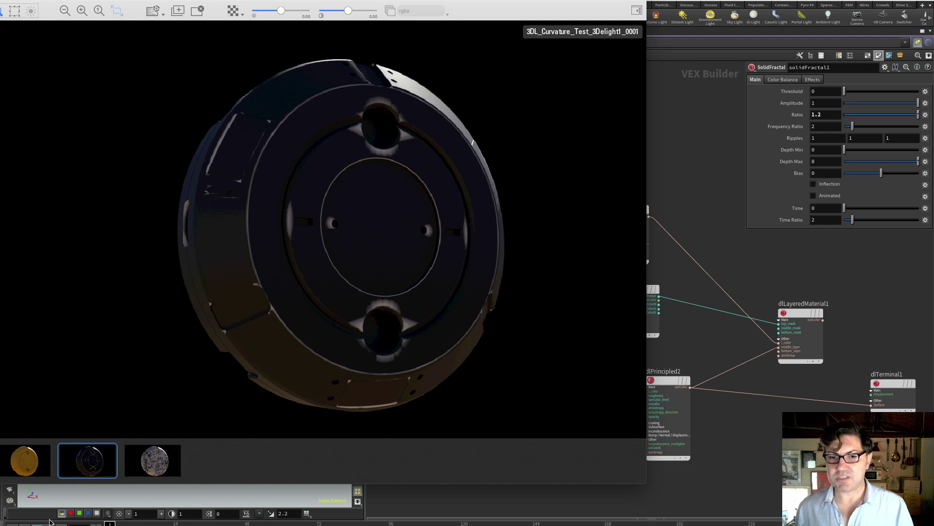
{"action": "left_click", "coordinate": [28, 466]}
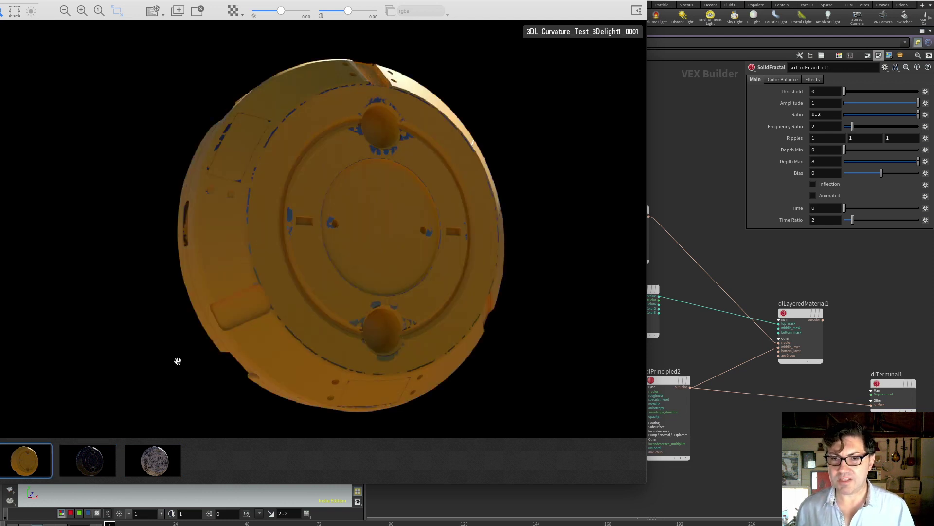
{"action": "left_click", "coordinate": [162, 463]}
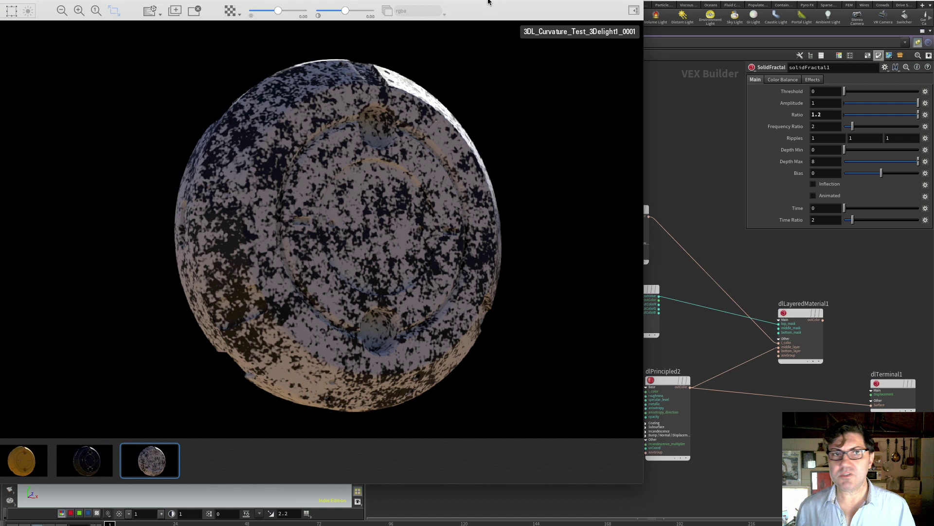
{"action": "key", "text": "super+h"}
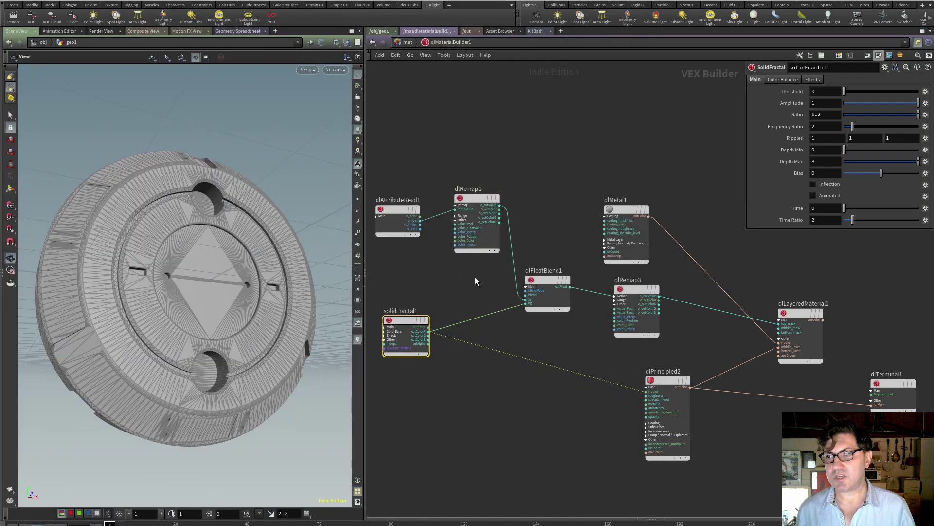
{"action": "left_click", "coordinate": [544, 278]}
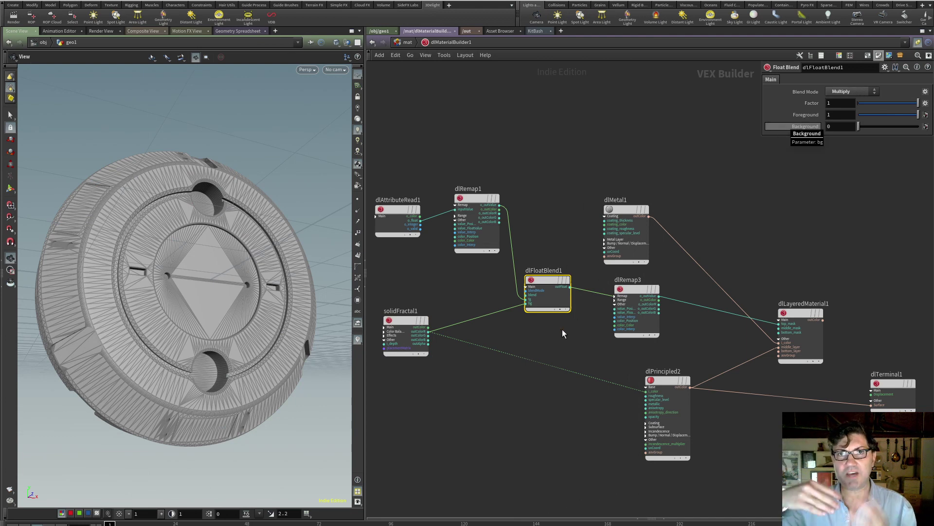
Connect dlFloatBlend1's output to dlPrincipled2's colour input
{"action": "key", "text": "super+Tab"}
{"action": "key", "text": "super+Tab"}
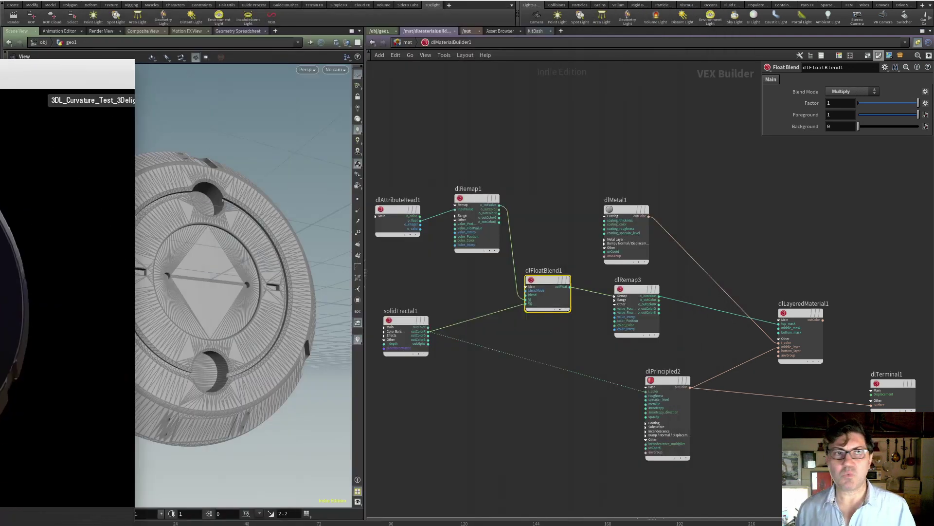
{"action": "left_click", "coordinate": [478, 406]}
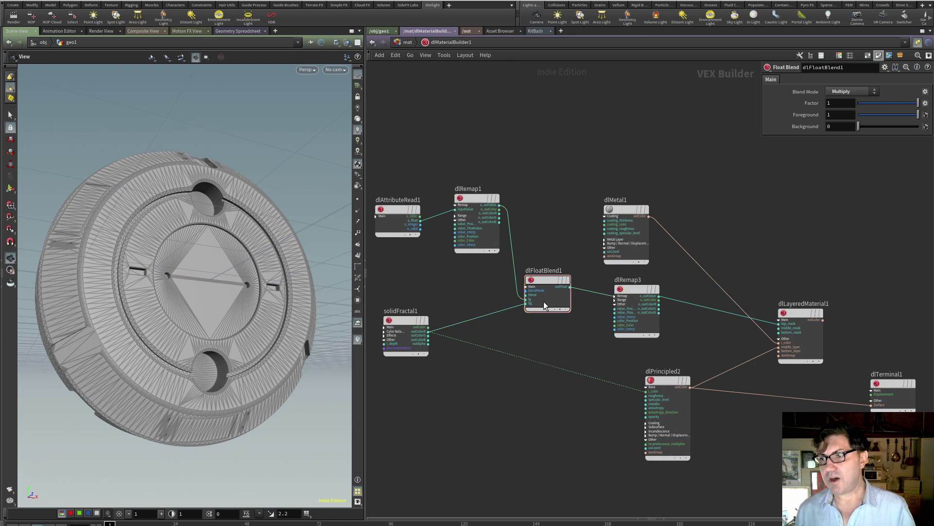
{"action": "left_click_drag", "start_coordinate": [572, 291], "coordinate": [647, 390]}
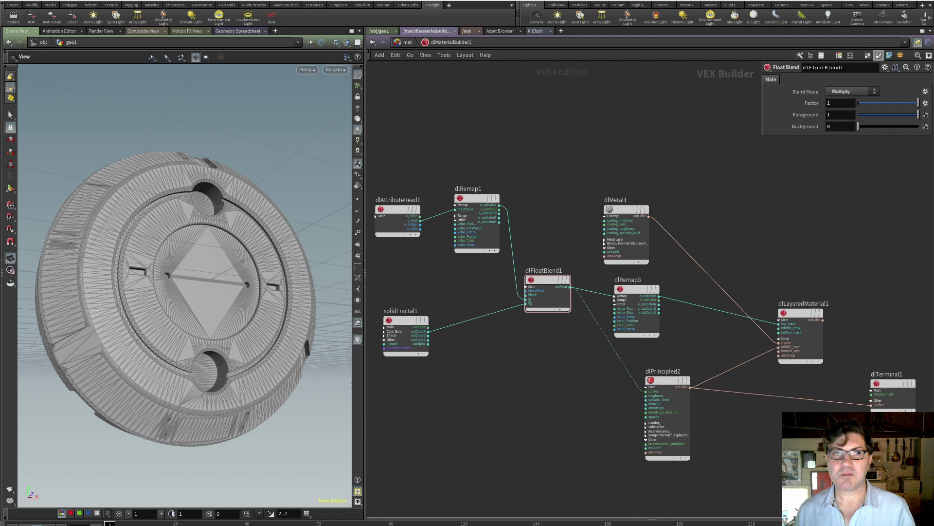
Review the fourth render with fractal-broken edge highlights, then minimize the display
{"action": "left_click", "coordinate": [13, 16]}
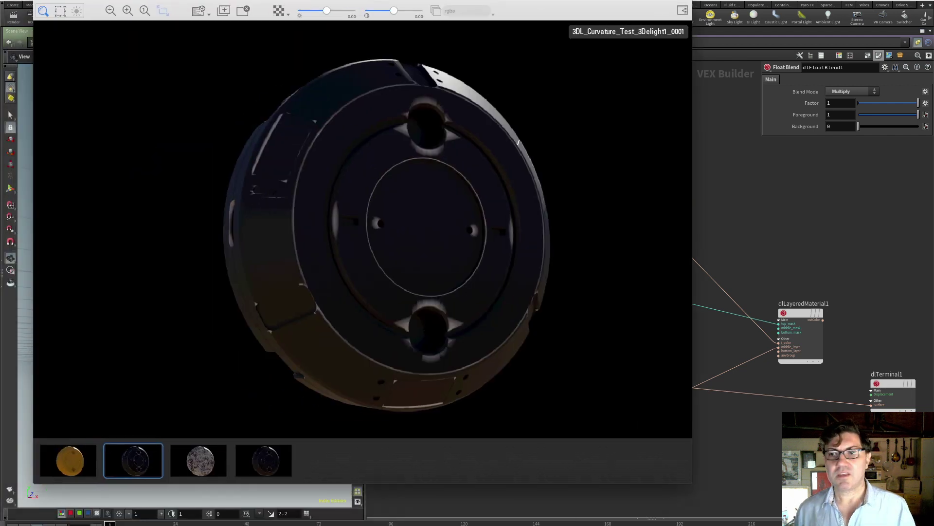
{"action": "left_click", "coordinate": [270, 458]}
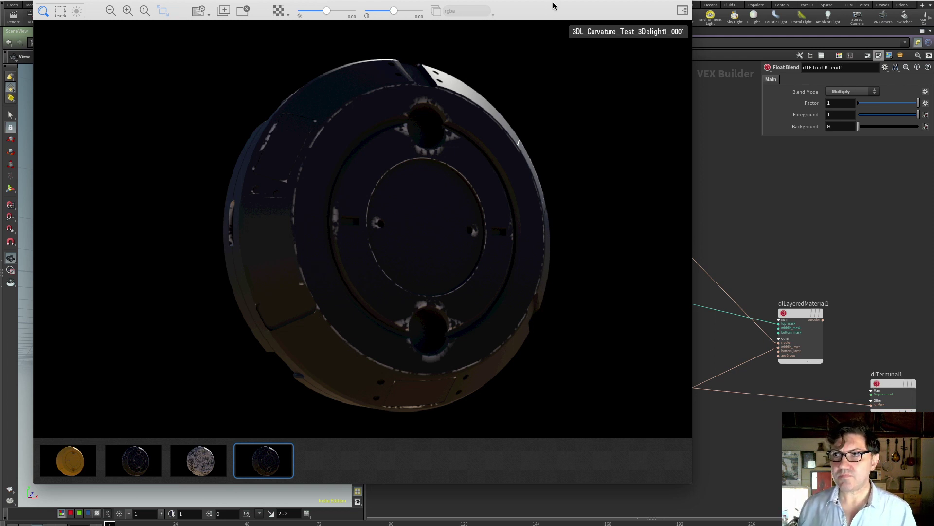
{"action": "key", "text": "super+m"}
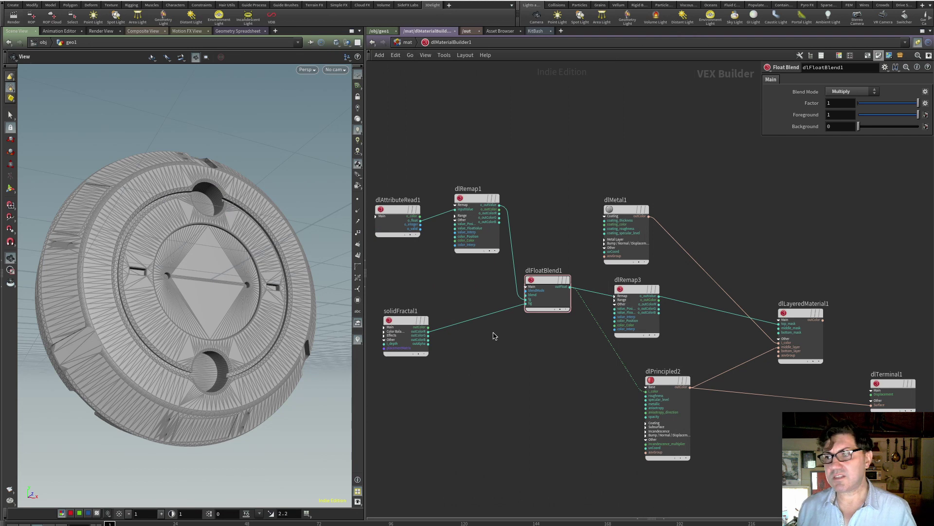
Line dlMetal1 up above dlRemap3 and shift dlPrincipled2 slightly left
{"action": "left_click", "coordinate": [634, 290]}
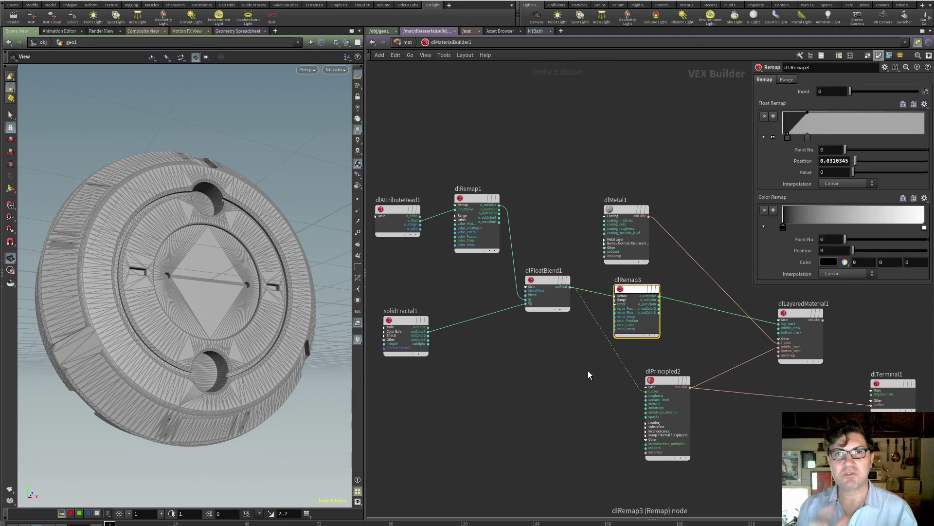
{"action": "left_click_drag", "start_coordinate": [638, 289], "coordinate": [644, 288]}
{"action": "left_click_drag", "start_coordinate": [628, 208], "coordinate": [646, 198]}
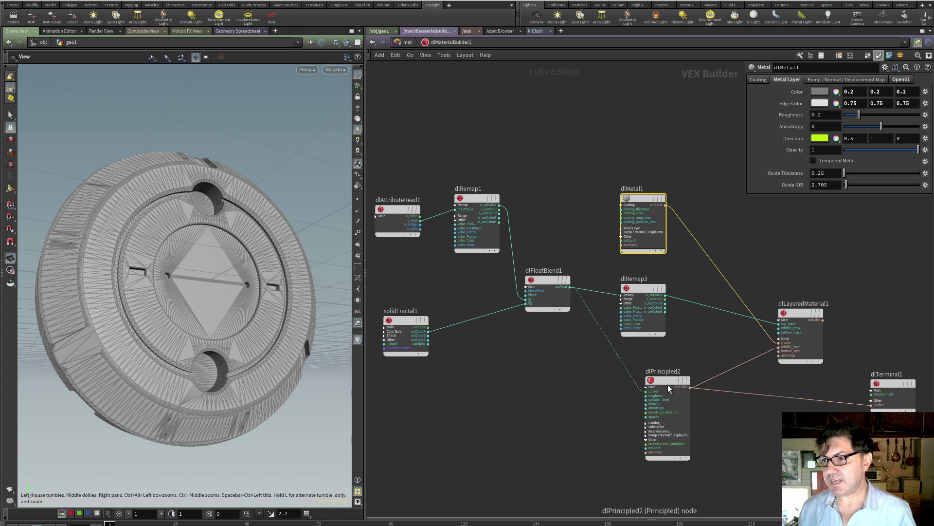
{"action": "left_click_drag", "start_coordinate": [667, 385], "coordinate": [648, 388]}
{"action": "left_click", "coordinate": [648, 385]}
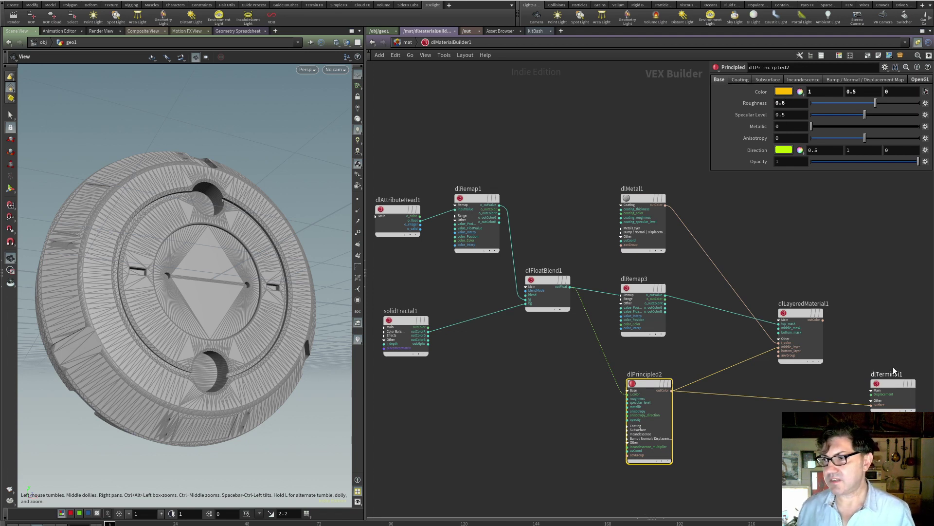
Wire dlLayeredMaterial1's outColor into dlTerminal1's Surface input
{"action": "left_click", "coordinate": [833, 334]}
{"action": "left_click", "coordinate": [822, 320]}
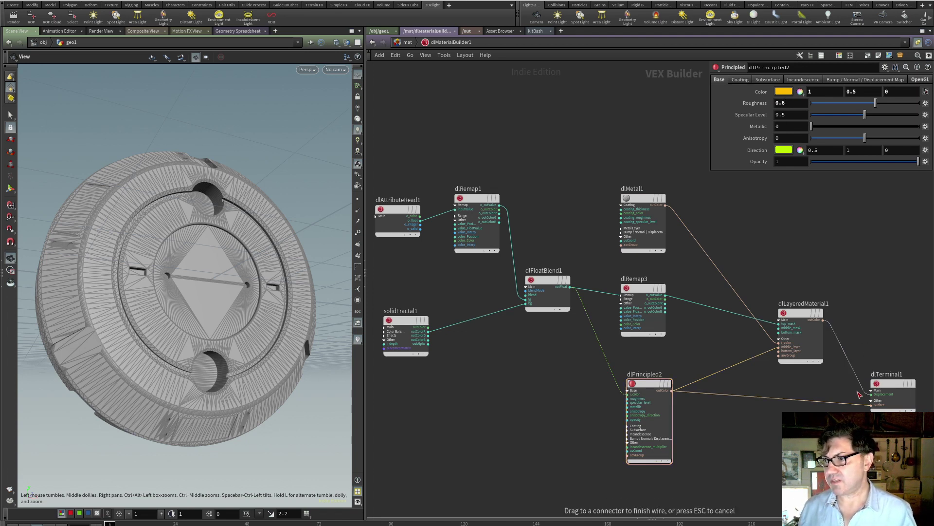
{"action": "left_click", "coordinate": [871, 404]}
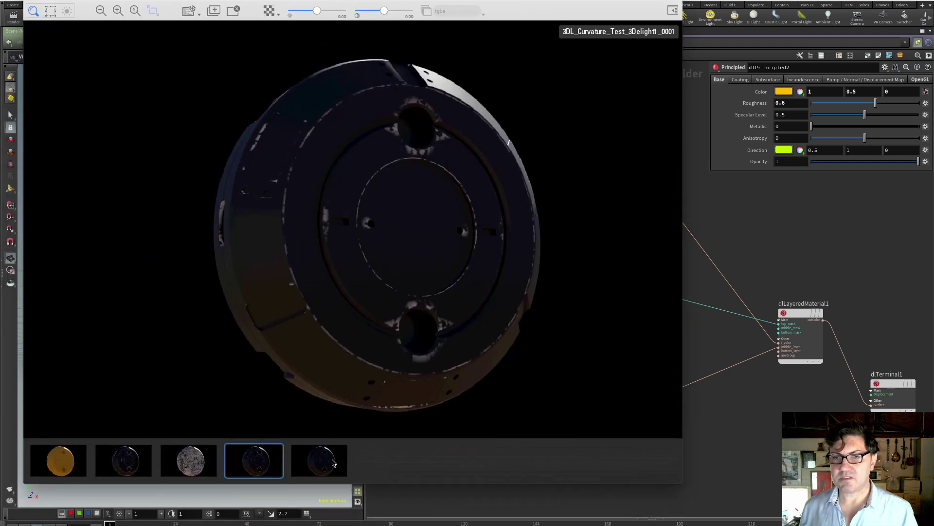
Compare with an earlier render and start a fresh 3Delight render of the layered material
{"action": "left_click", "coordinate": [333, 462]}
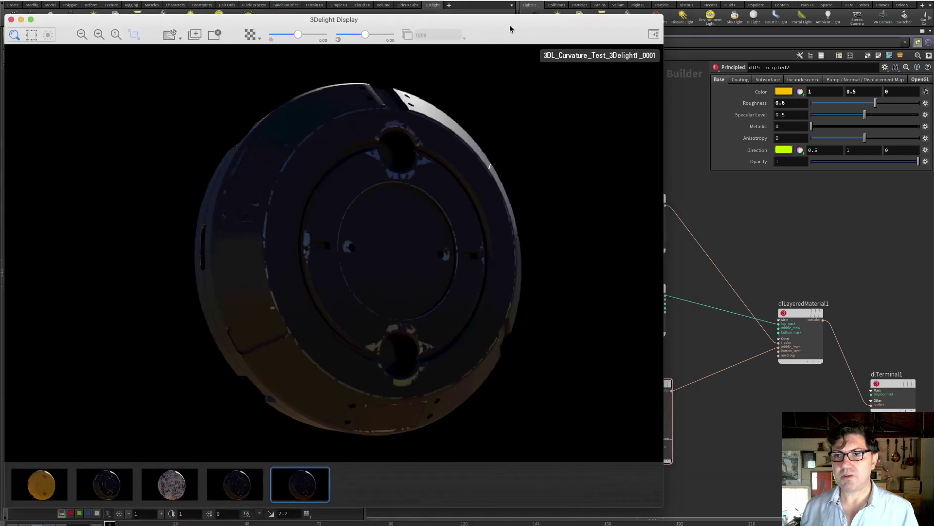
{"action": "left_click_drag", "start_coordinate": [510, 29], "coordinate": [514, 29]}
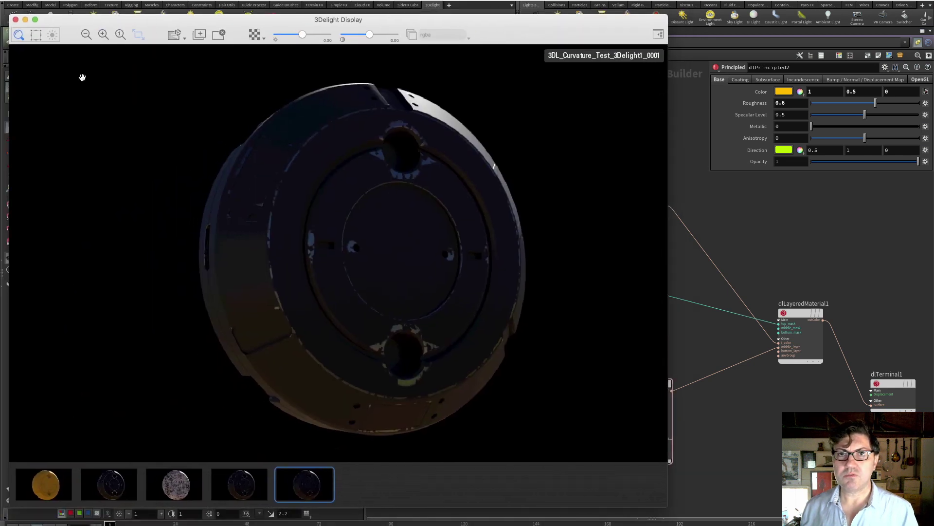
{"action": "left_click", "coordinate": [170, 34]}
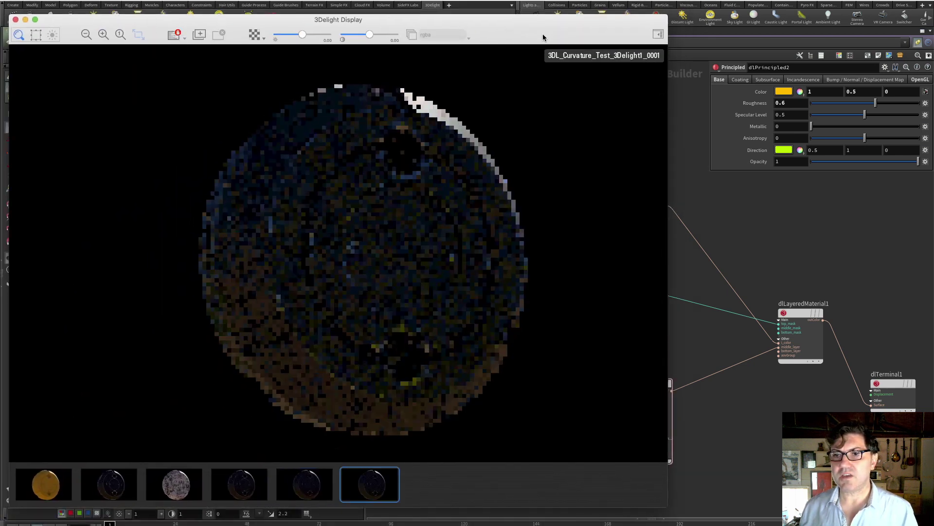
{"action": "left_click_drag", "start_coordinate": [544, 35], "coordinate": [366, 59]}
{"action": "left_click", "coordinate": [506, 98]}
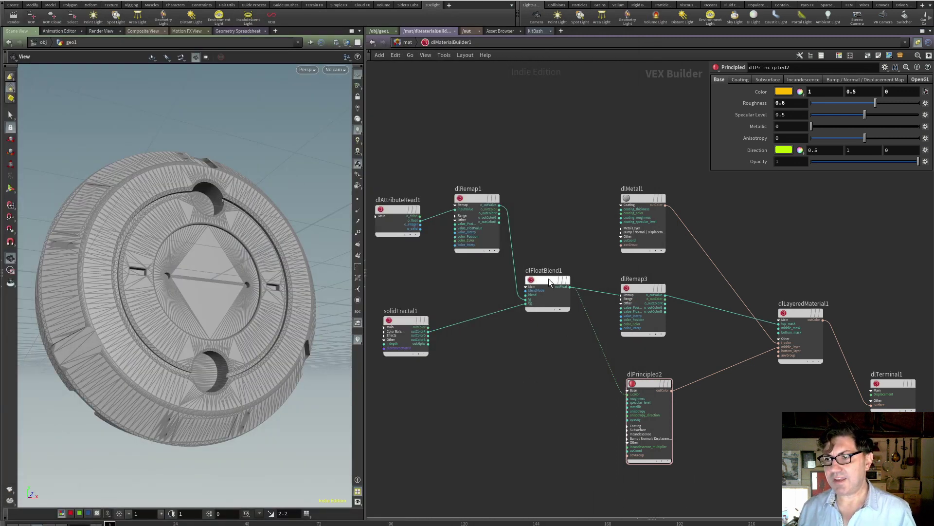
Move dlFloatBlend1 aside and cut its dotted wire to dlPrincipled2
{"action": "left_click_drag", "start_coordinate": [548, 279], "coordinate": [542, 266]}
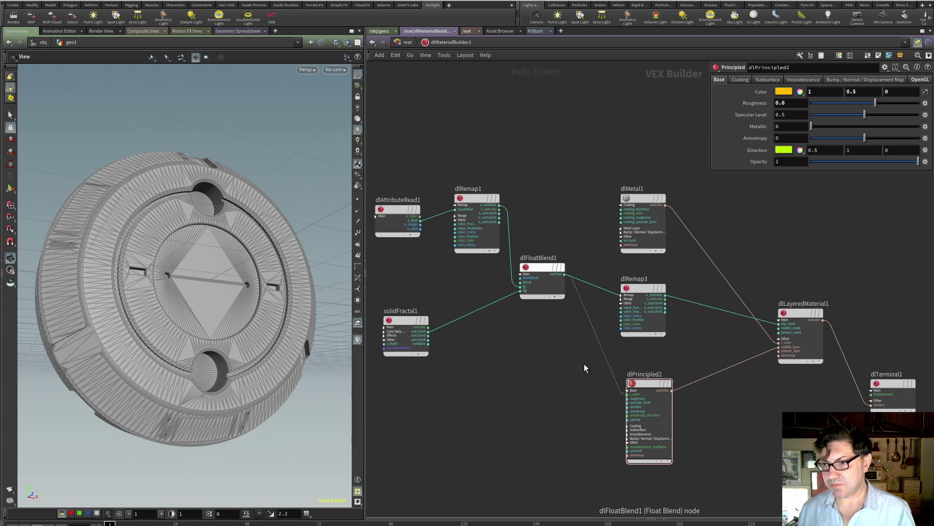
{"action": "key", "text": "y"}
{"action": "left_click_drag", "start_coordinate": [592, 369], "coordinate": [627, 349]}
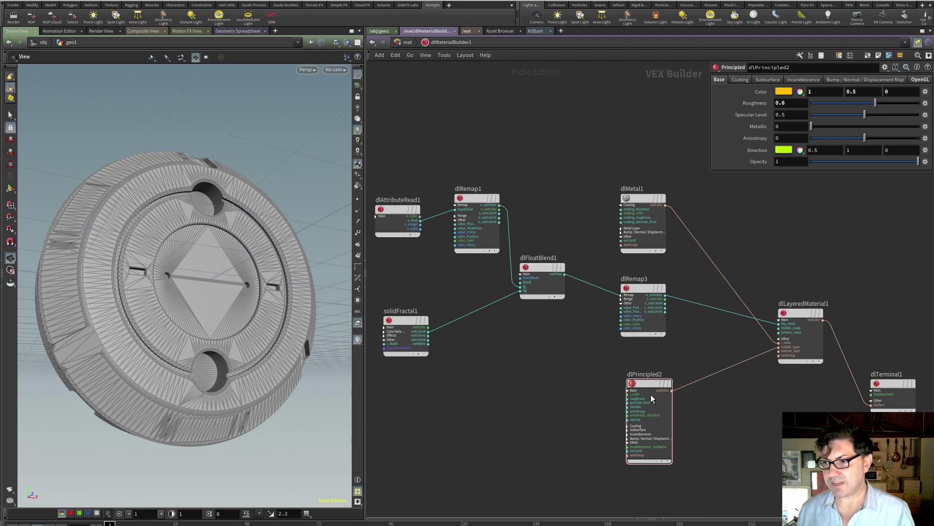
{"action": "left_click", "coordinate": [649, 382]}
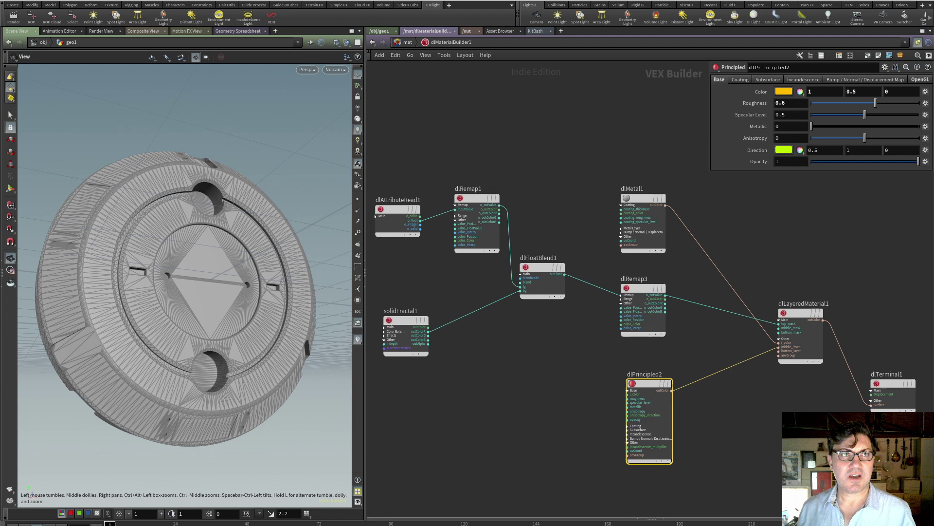
Bring the render display forward and select dlRemap3 to edit its ramp
{"action": "key", "text": "alt+Tab"}
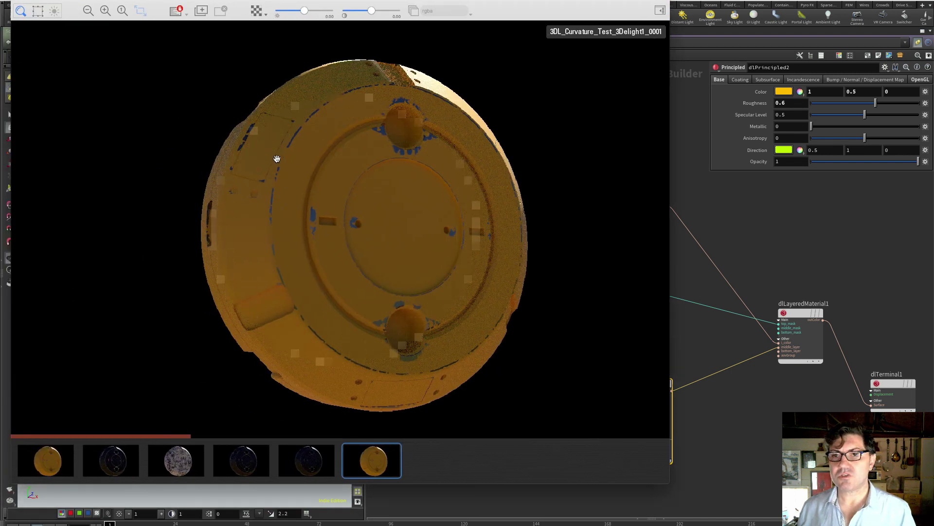
{"action": "left_click", "coordinate": [732, 366]}
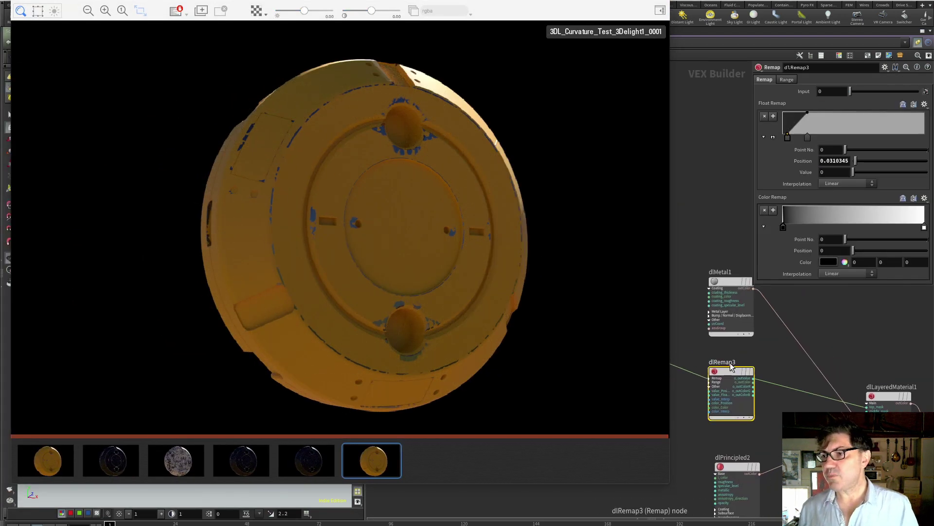
{"action": "mouse_move", "coordinate": [731, 372]}
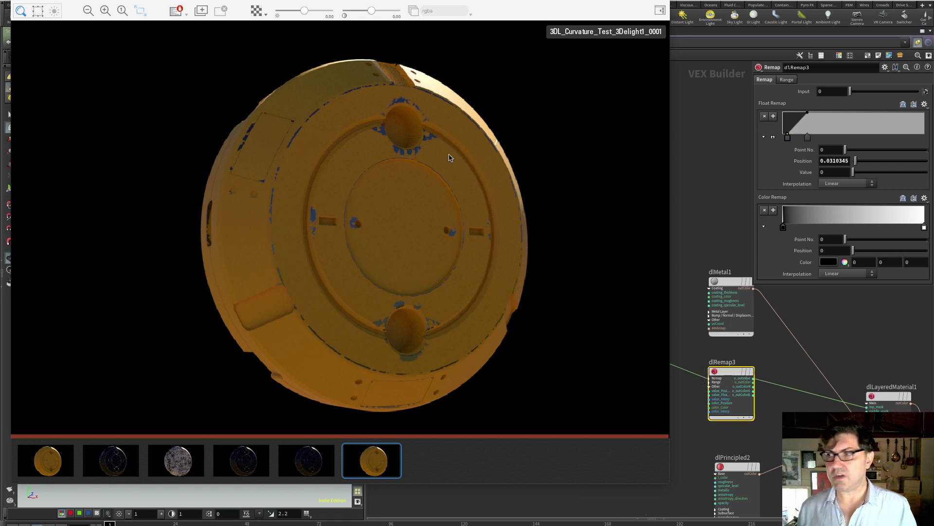
Move the second Float Remap key to about 0.56, then pull it back near 0.08
{"action": "left_click", "coordinate": [808, 137]}
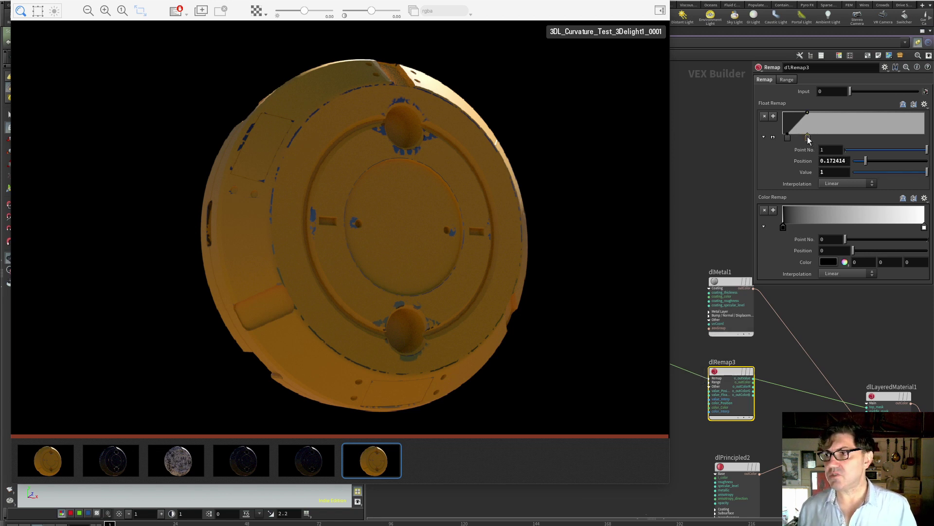
{"action": "left_click_drag", "start_coordinate": [811, 136], "coordinate": [862, 132]}
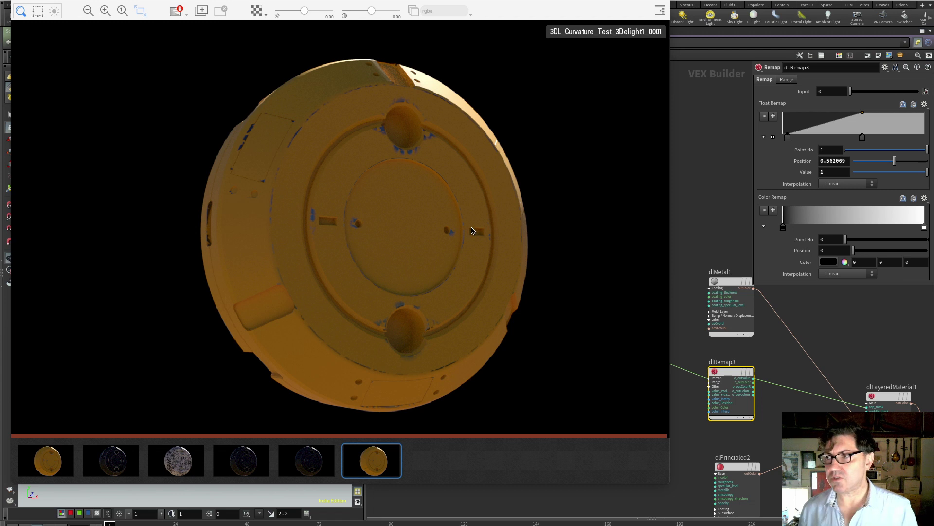
{"action": "left_click_drag", "start_coordinate": [862, 139], "coordinate": [794, 137]}
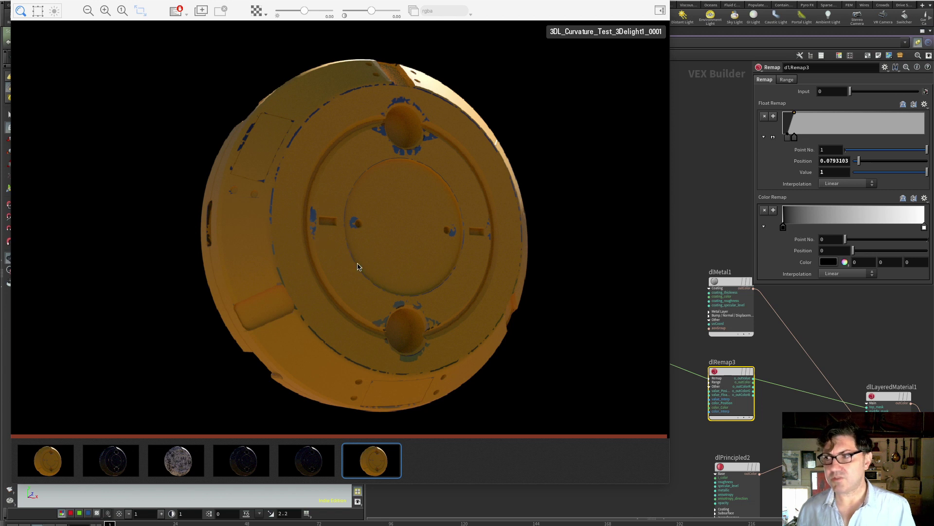
Move the second ramp key further right and test the first key at 0.2, then near 0.07
{"action": "left_click_drag", "start_coordinate": [794, 138], "coordinate": [860, 137]}
{"action": "left_click", "coordinate": [789, 138]}
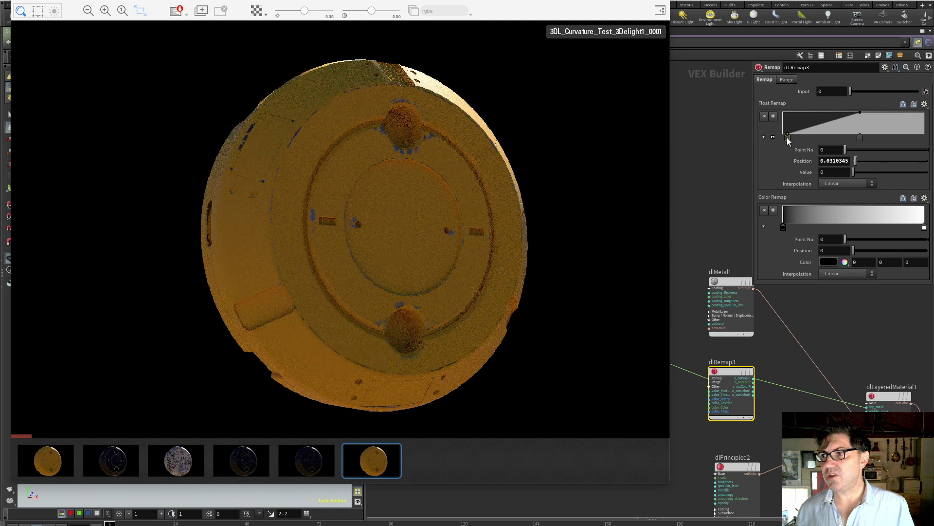
{"action": "left_click_drag", "start_coordinate": [787, 137], "coordinate": [840, 139]}
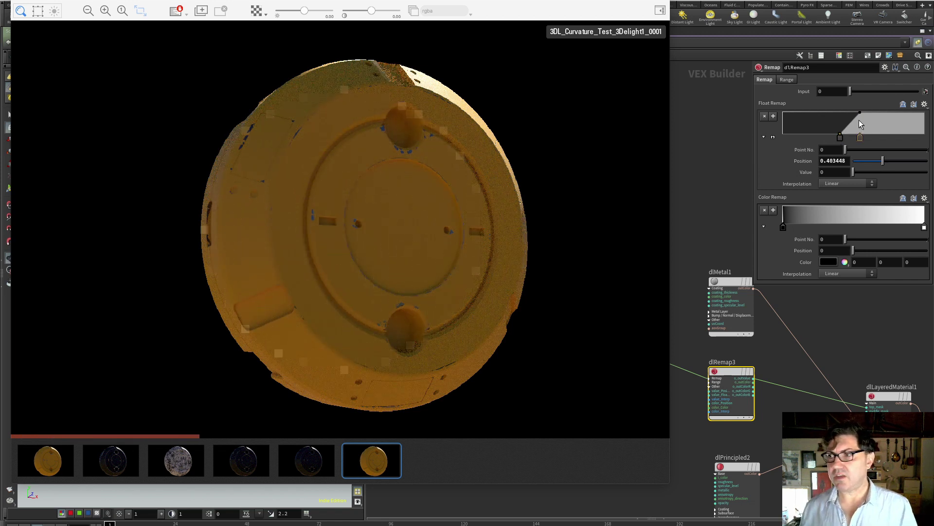
{"action": "left_click_drag", "start_coordinate": [840, 136], "coordinate": [774, 147]}
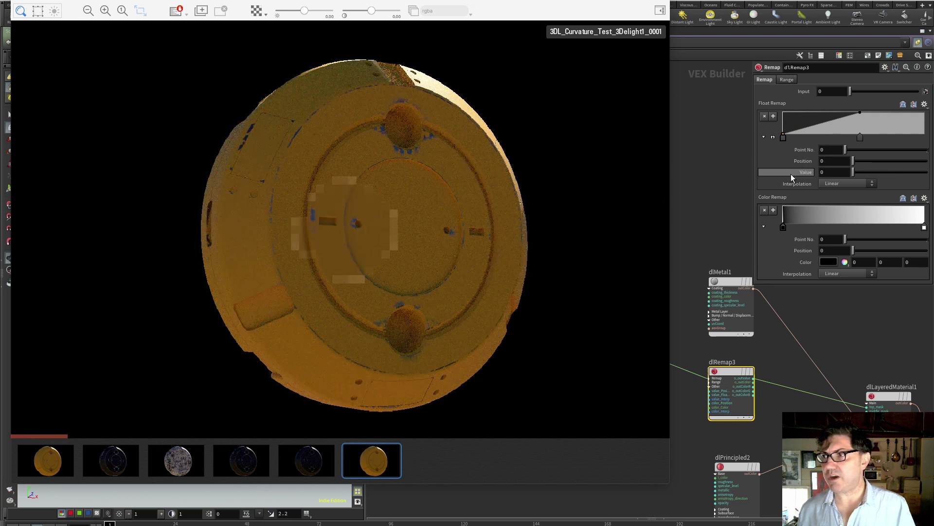
Settle the second ramp key at 0.12069 and the first key at 0.0206897
{"action": "left_click_drag", "start_coordinate": [860, 137], "coordinate": [792, 134]}
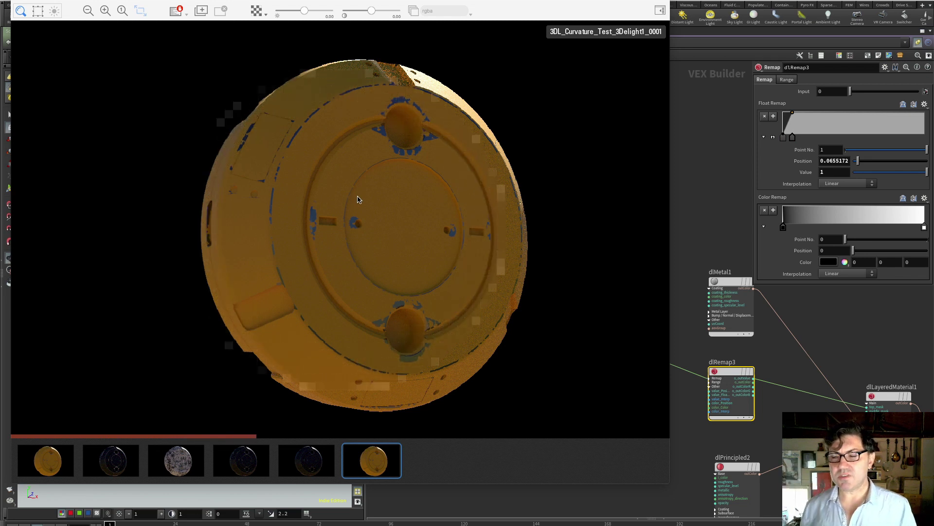
{"action": "left_click_drag", "start_coordinate": [793, 138], "coordinate": [801, 138]}
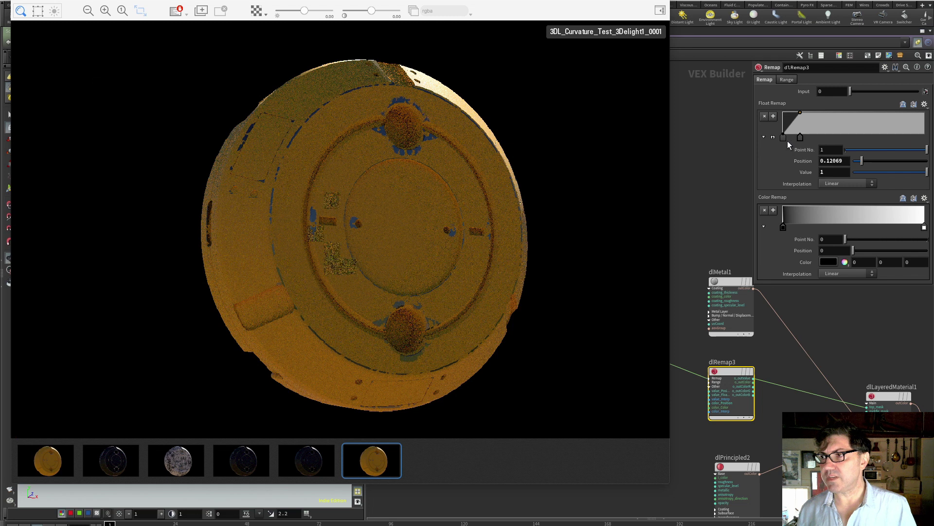
{"action": "left_click_drag", "start_coordinate": [783, 138], "coordinate": [787, 138]}
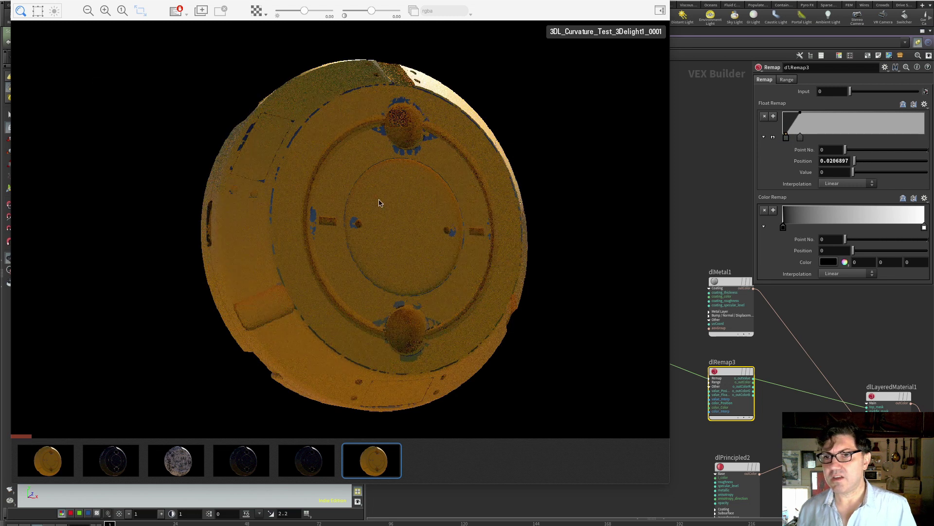